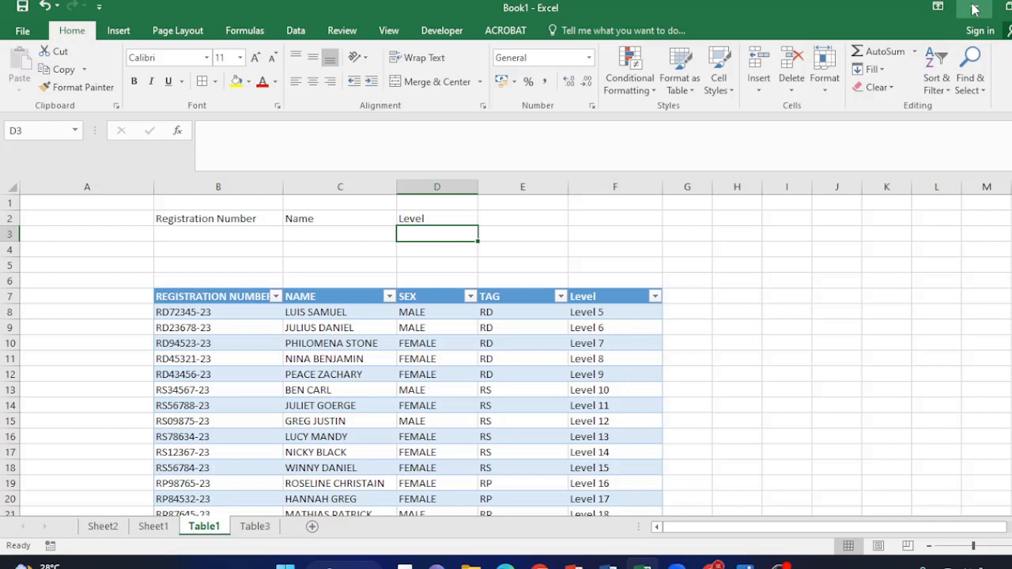
- Enter the formula =VLOOKUP(B3,Table1,2,0) in cell C3 to look up the name for the registration number
{"action": "left_click", "coordinate": [332, 233]}
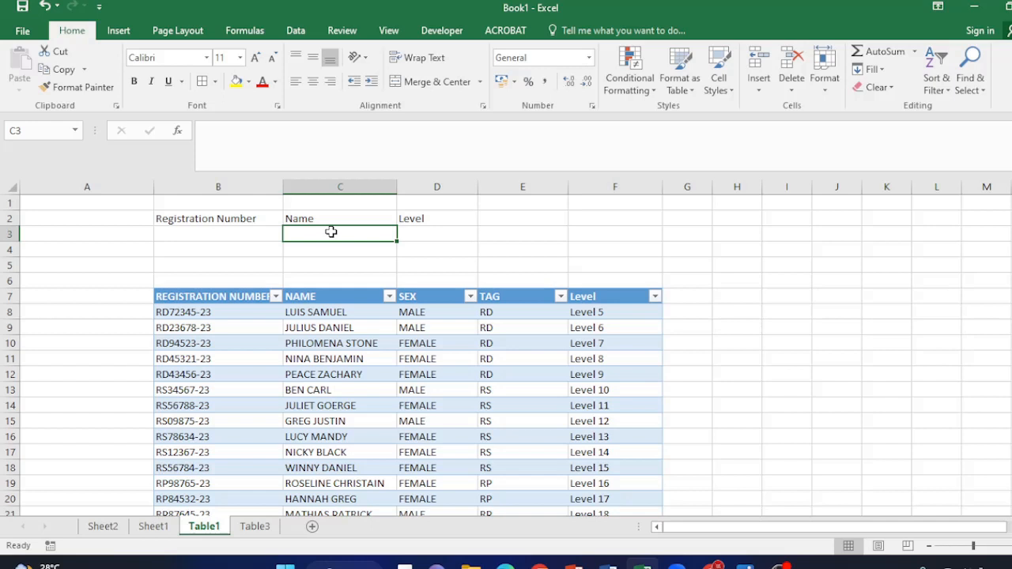
{"action": "type", "text": "="}
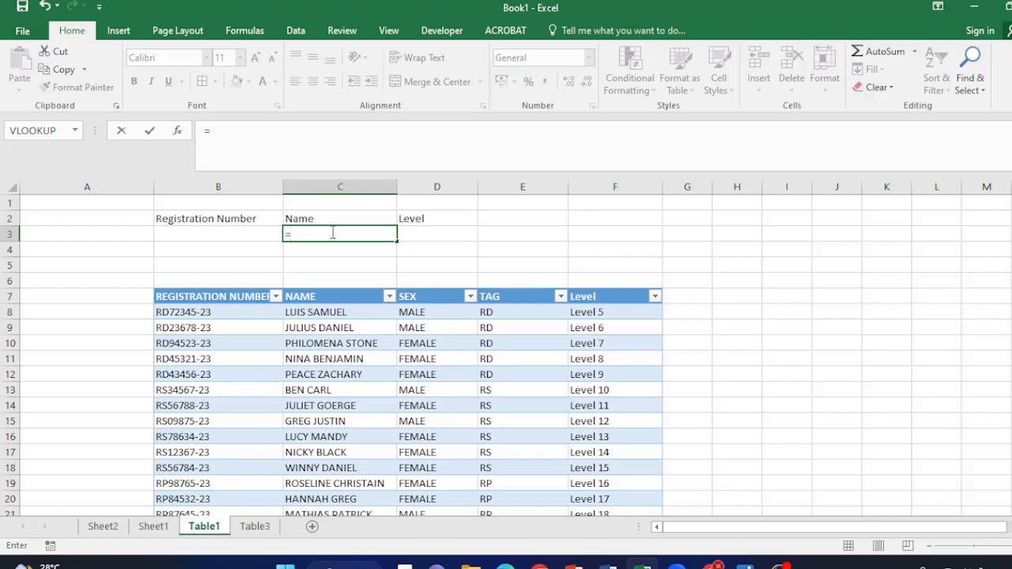
{"action": "type", "text": "vl"}
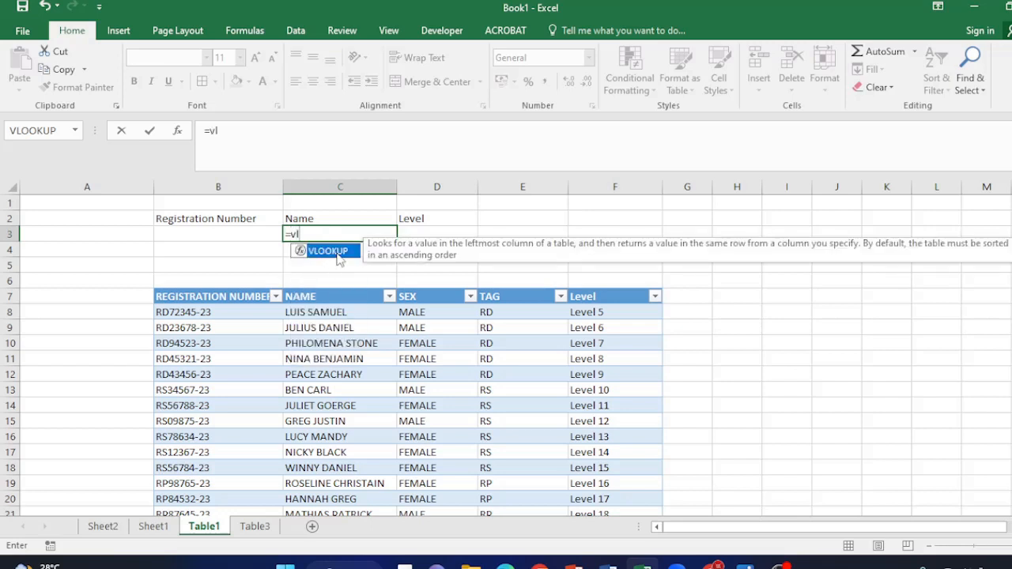
{"action": "double_click", "coordinate": [337, 252]}
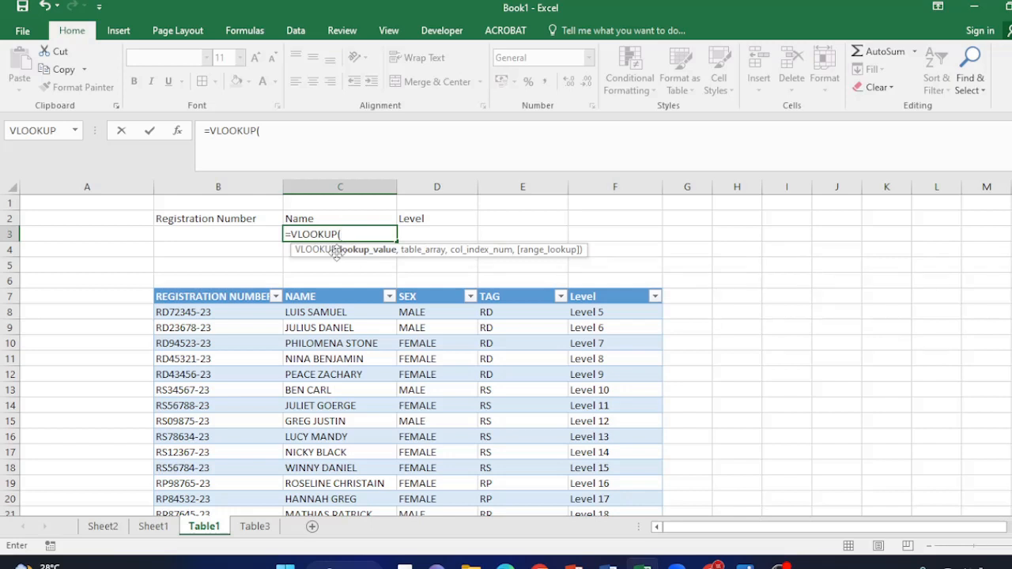
{"action": "left_click", "coordinate": [230, 234]}
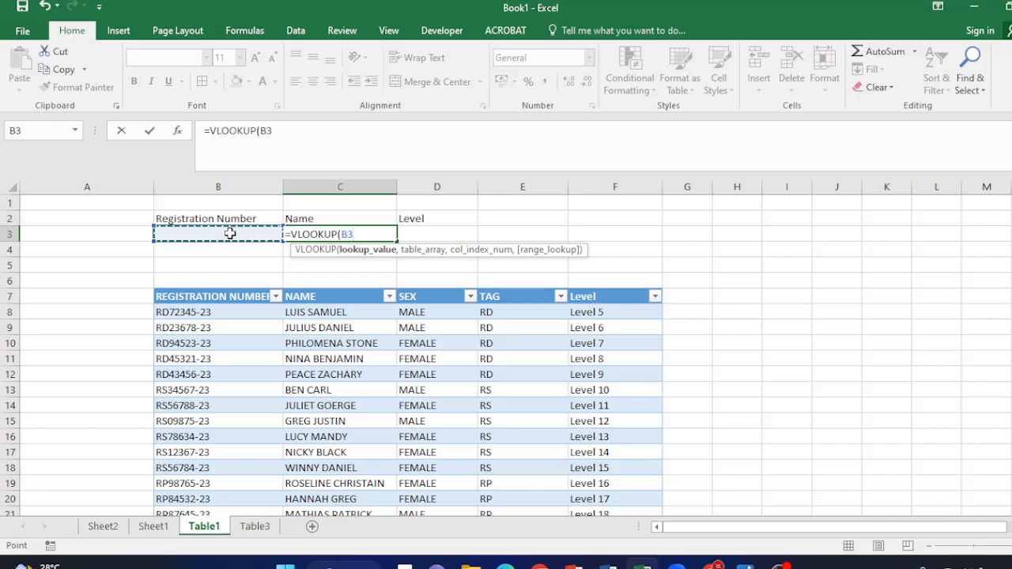
{"action": "type", "text": ","}
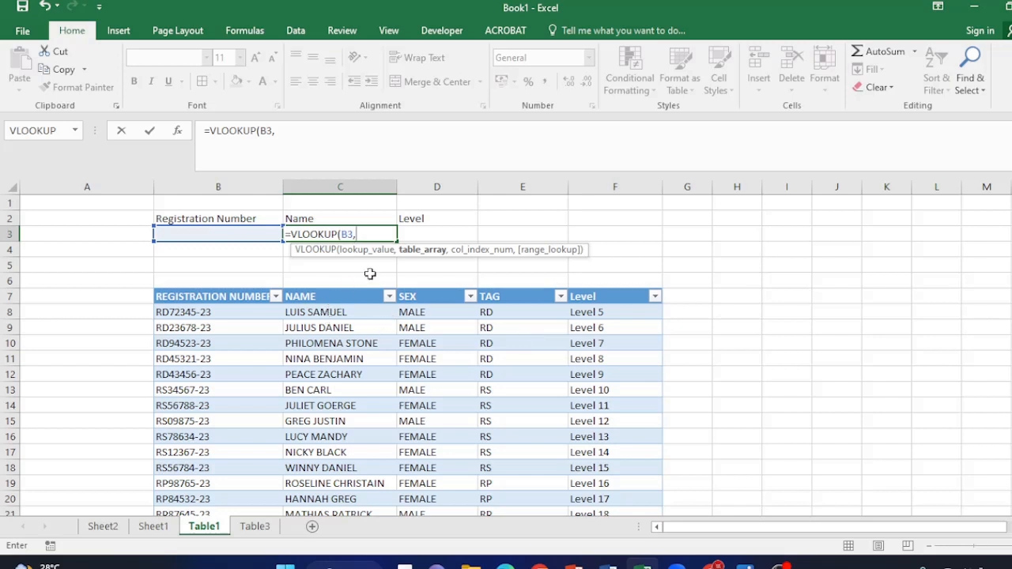
{"action": "left_click", "coordinate": [364, 234]}
{"action": "type", "text": "t"}
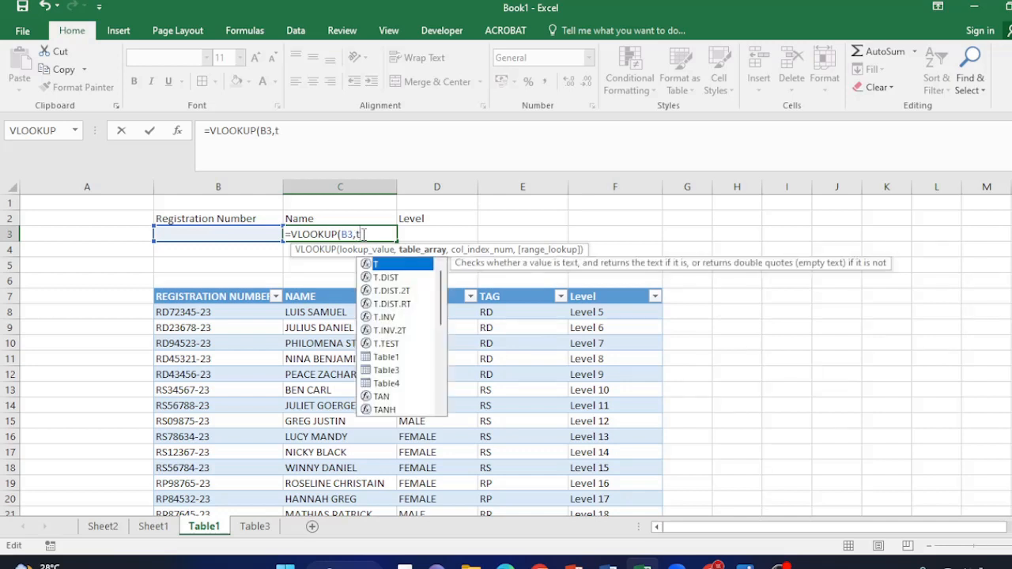
{"action": "type", "text": "able1"}
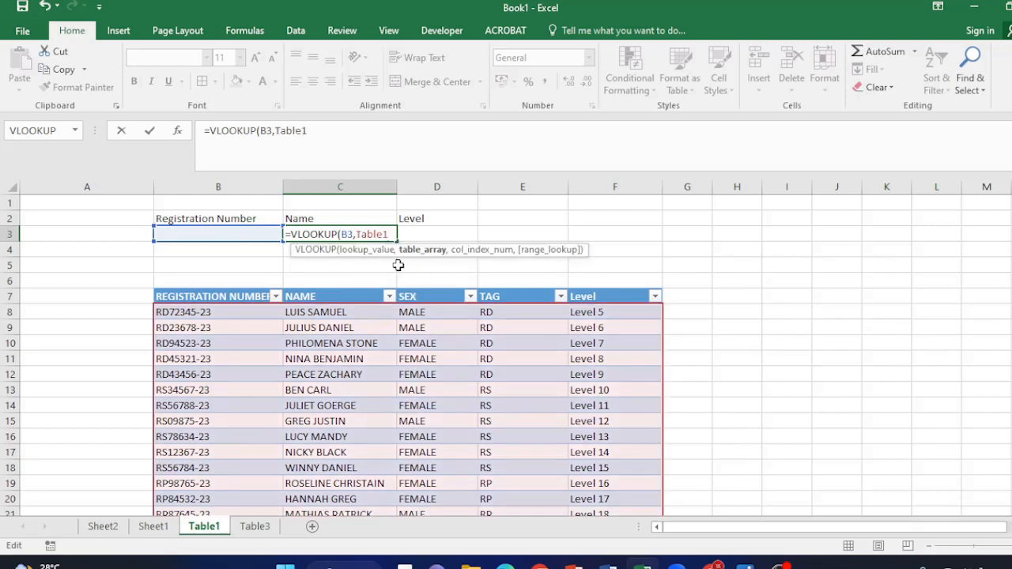
{"action": "type", "text": ","}
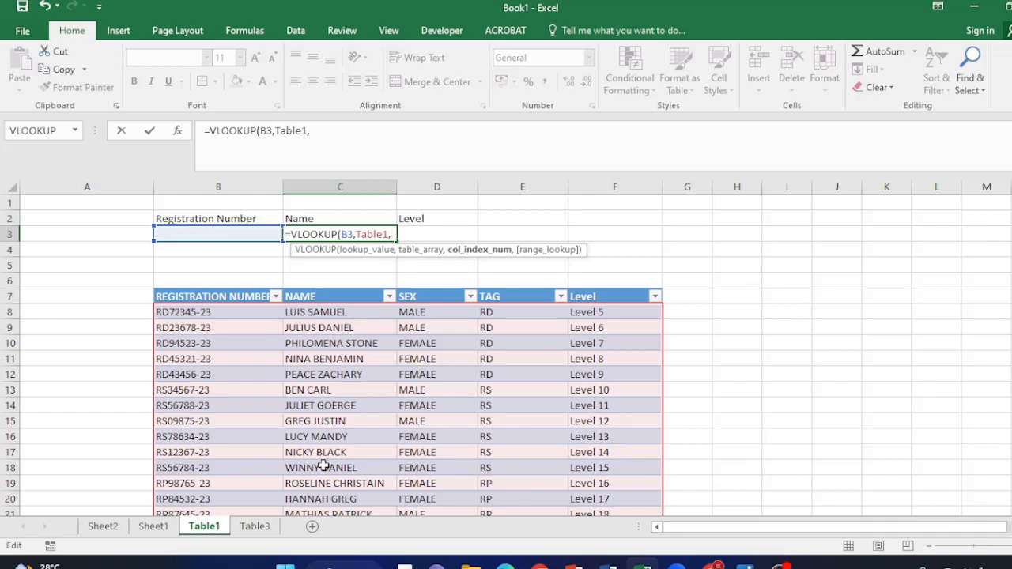
{"action": "type", "text": "2"}
{"action": "type", "text": ","}
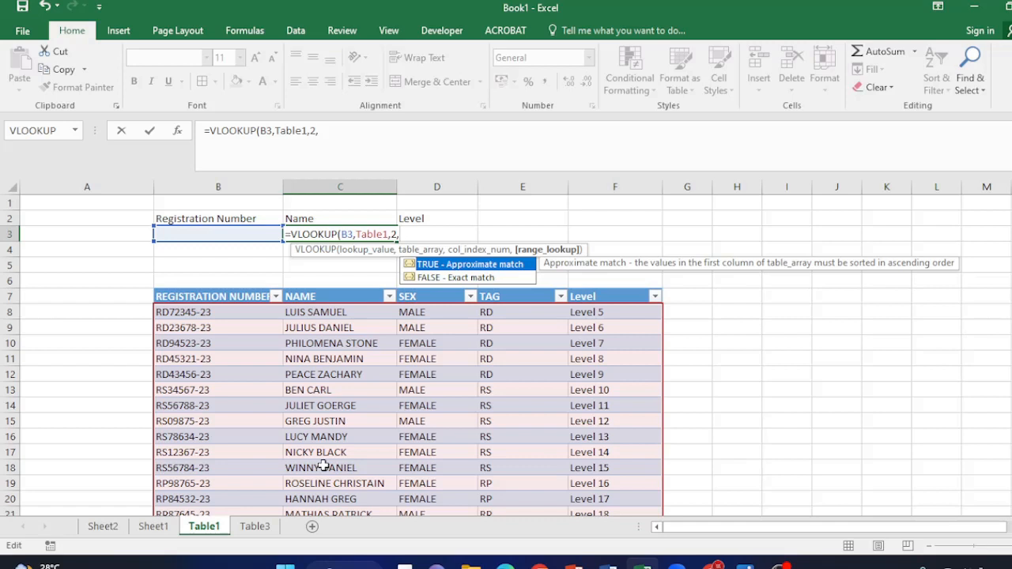
{"action": "type", "text": "0)"}
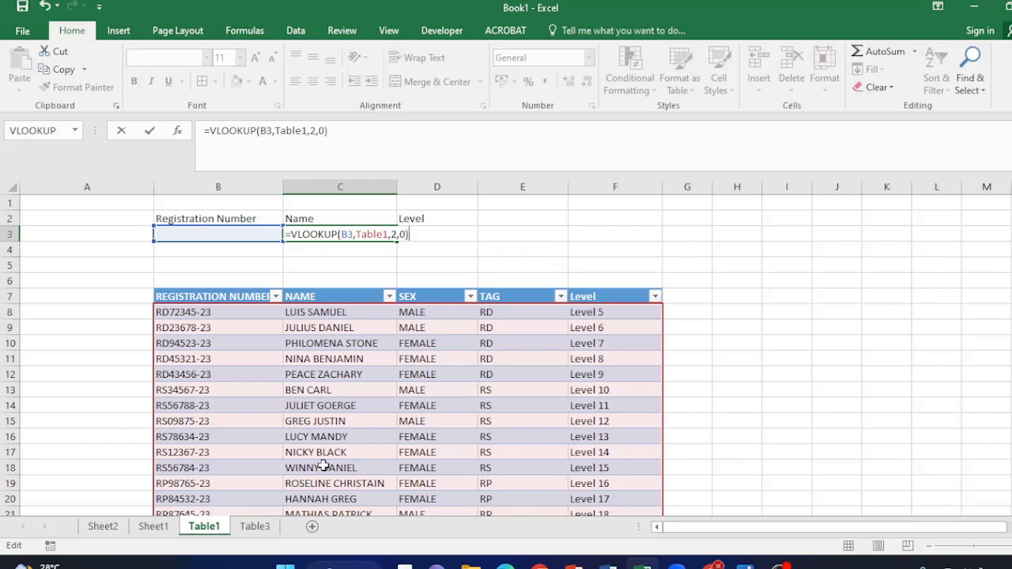
{"action": "key", "text": "Return"}
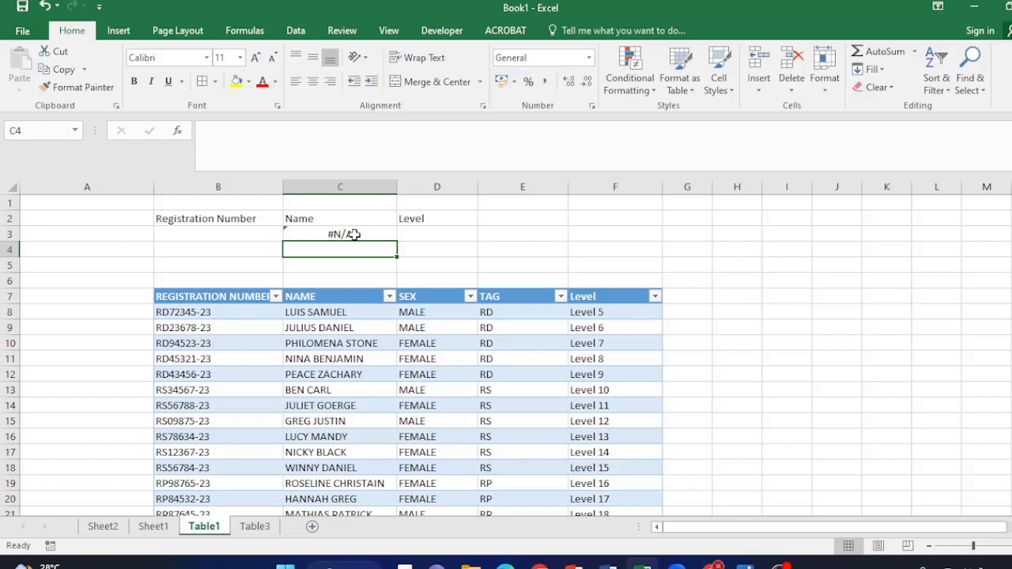
{"action": "left_click", "coordinate": [354, 235]}
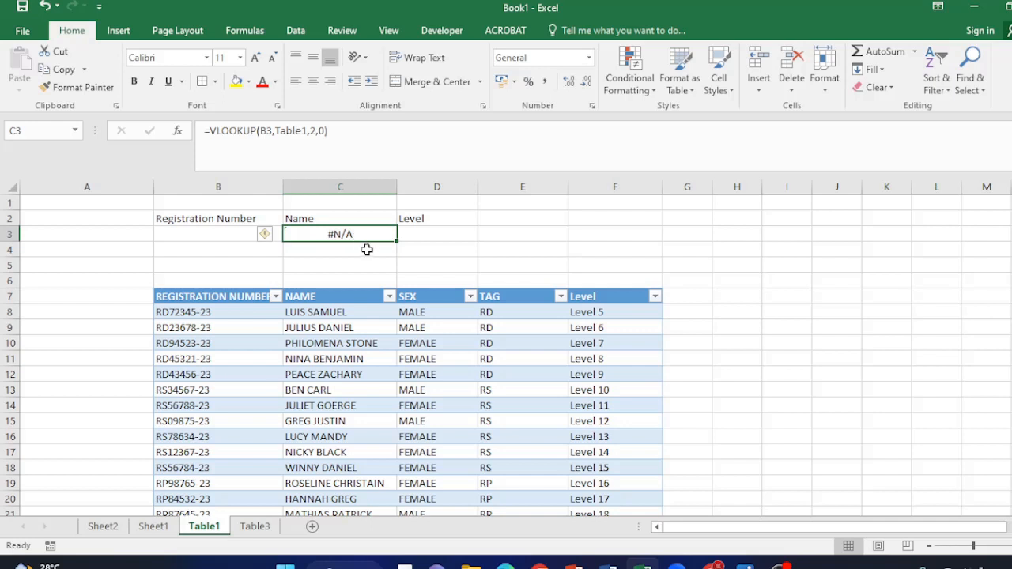
- Enter the registration number from the table's first data row in cell B3
{"action": "left_click", "coordinate": [228, 237]}
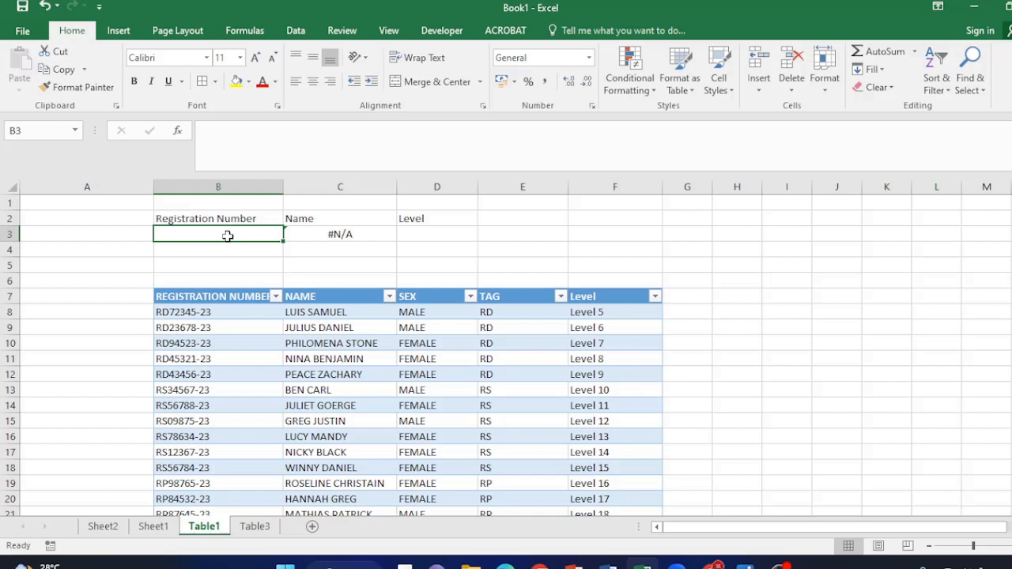
{"action": "type", "text": "RD"}
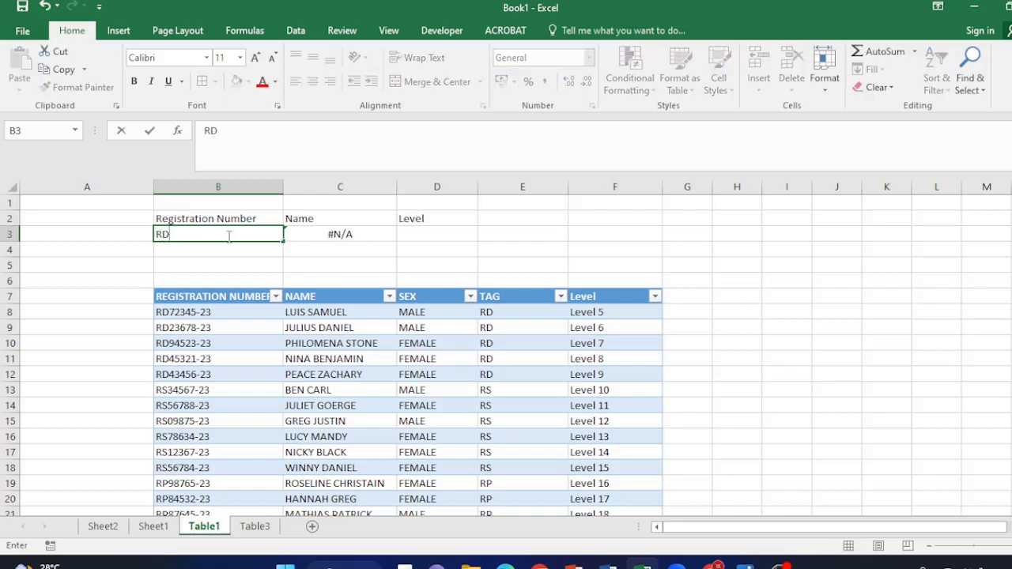
{"action": "type", "text": "72345-23"}
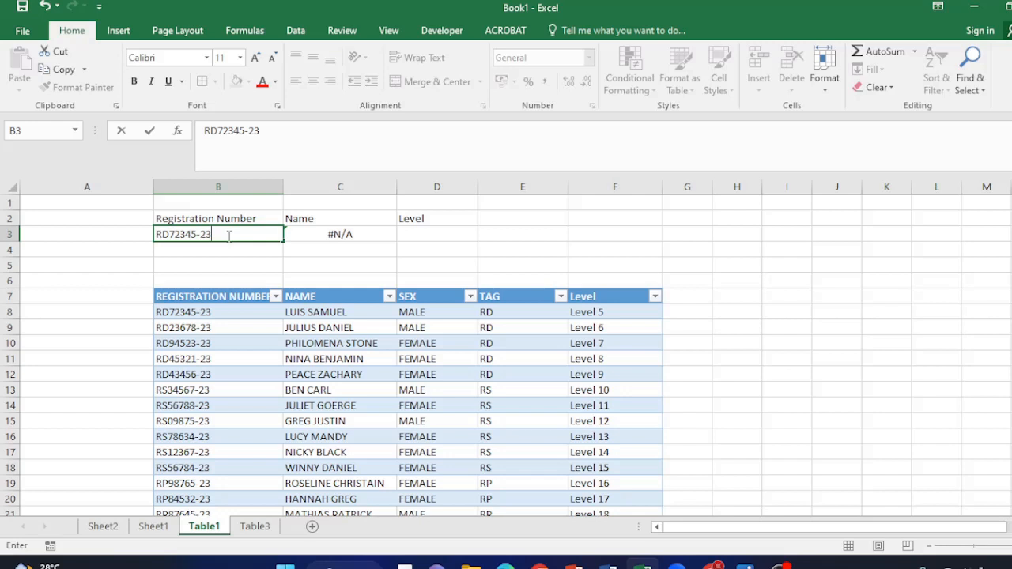
{"action": "key", "text": "Return"}
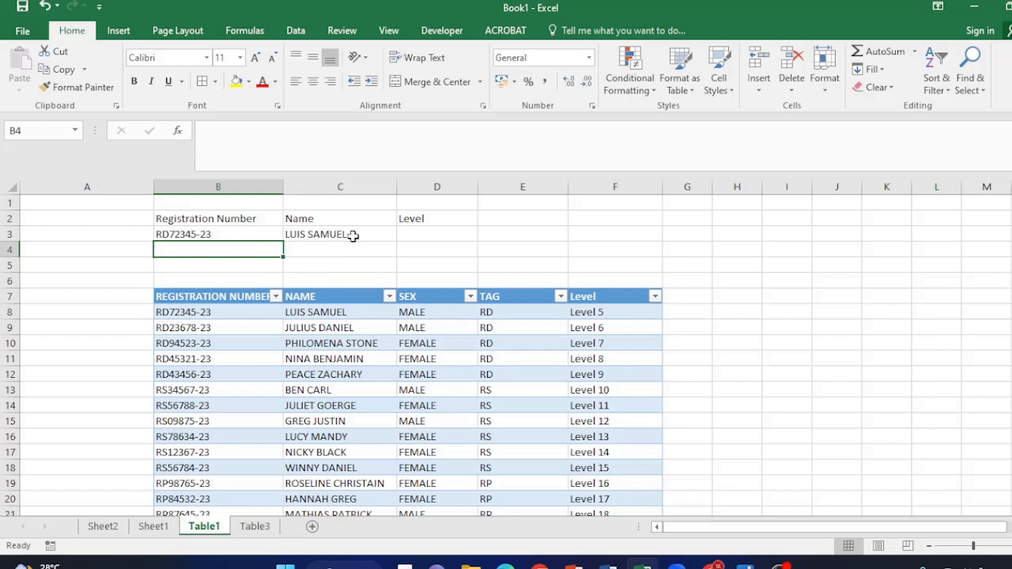
- Enter the formula =VLOOKUP(B3,Table1,5,0) in cell D3 to look up the level for the registration number
{"action": "left_click", "coordinate": [450, 232]}
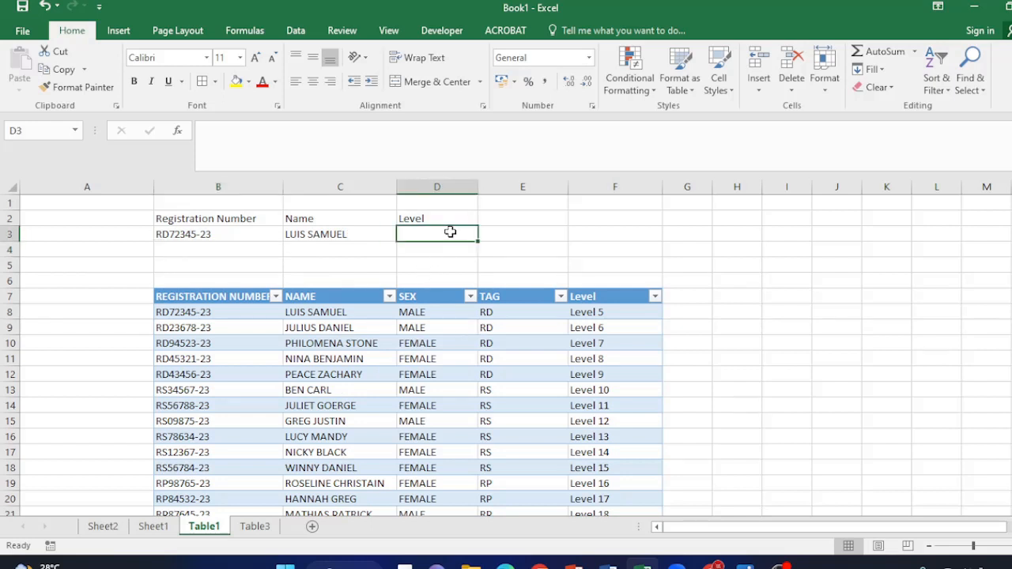
{"action": "type", "text": "="}
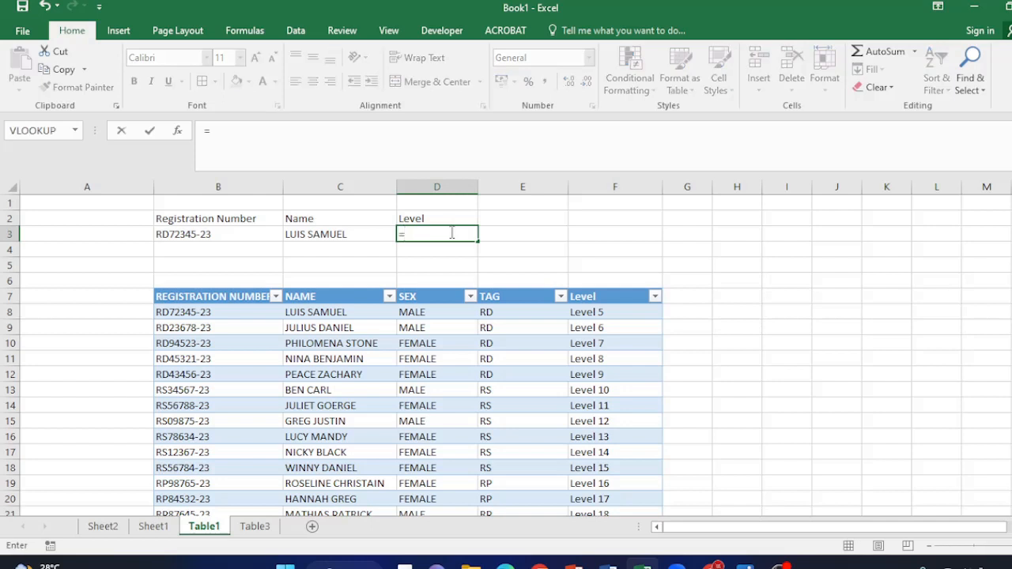
{"action": "type", "text": "vl"}
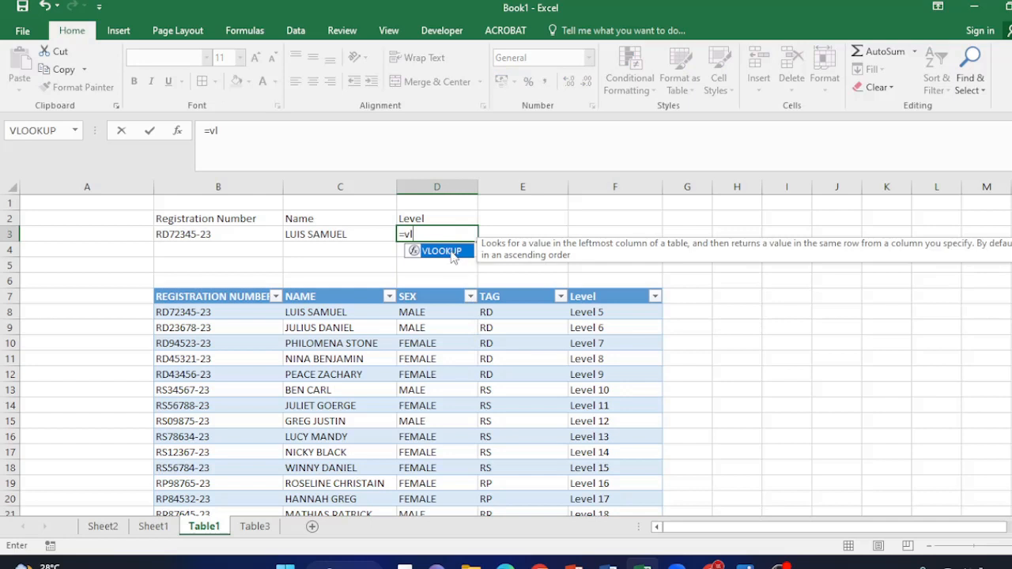
{"action": "double_click", "coordinate": [448, 252]}
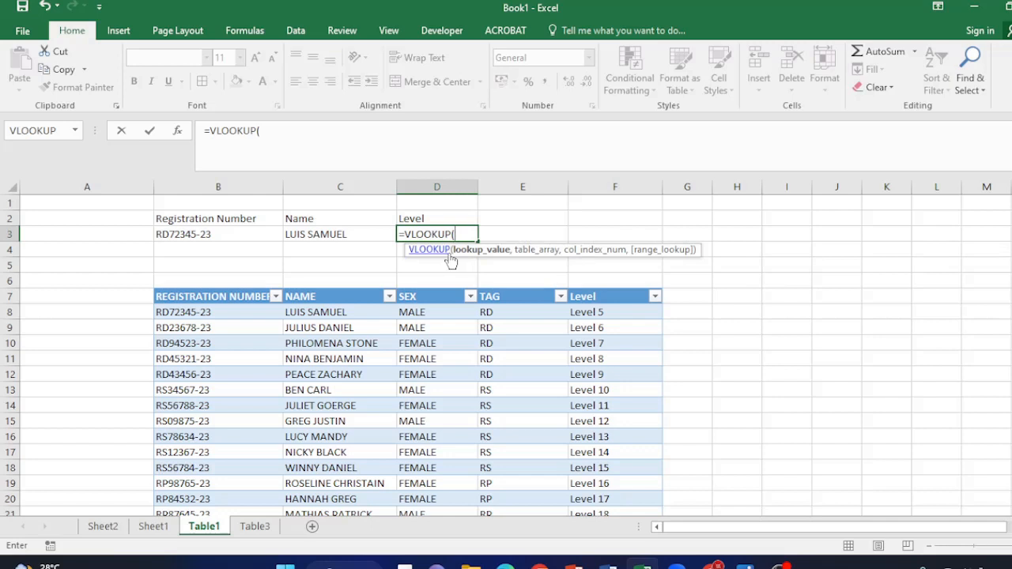
{"action": "left_click", "coordinate": [205, 234]}
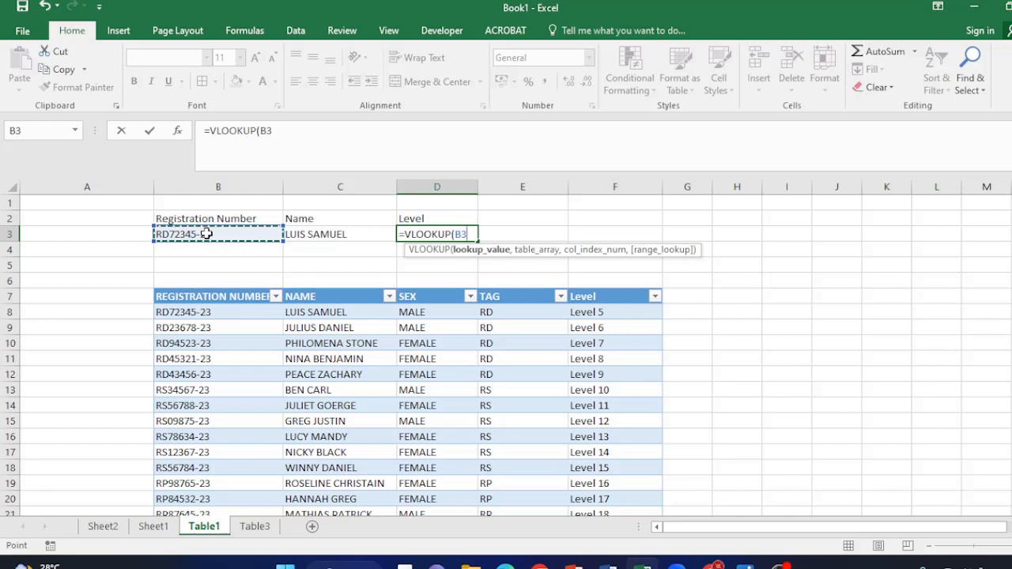
{"action": "type", "text": ","}
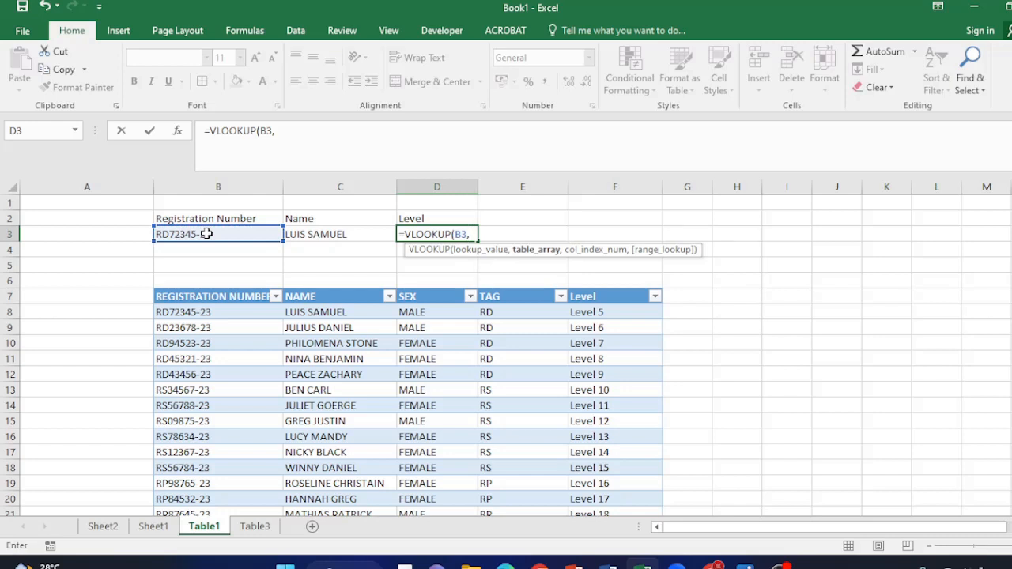
{"action": "type", "text": "t"}
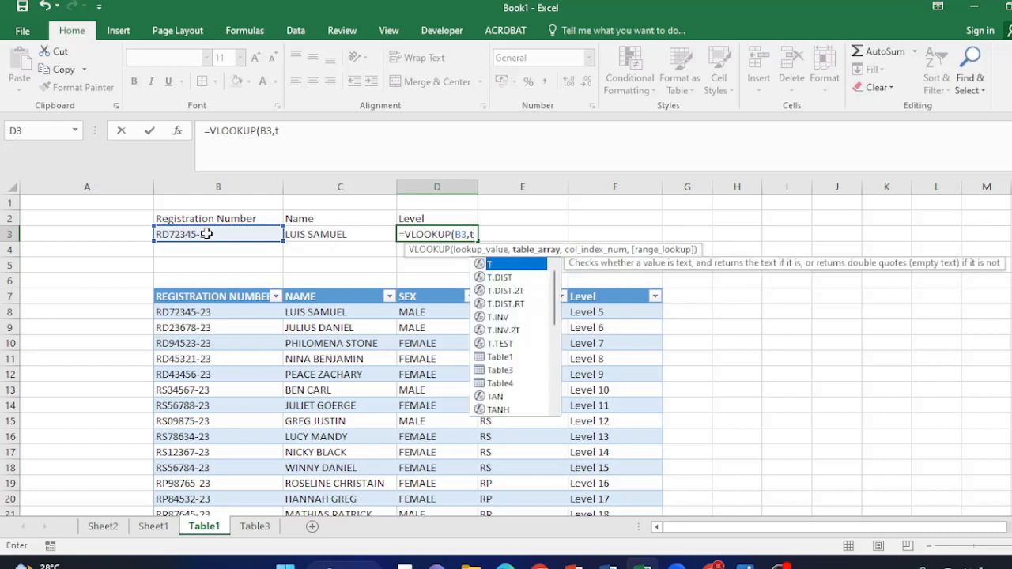
{"action": "type", "text": "able"}
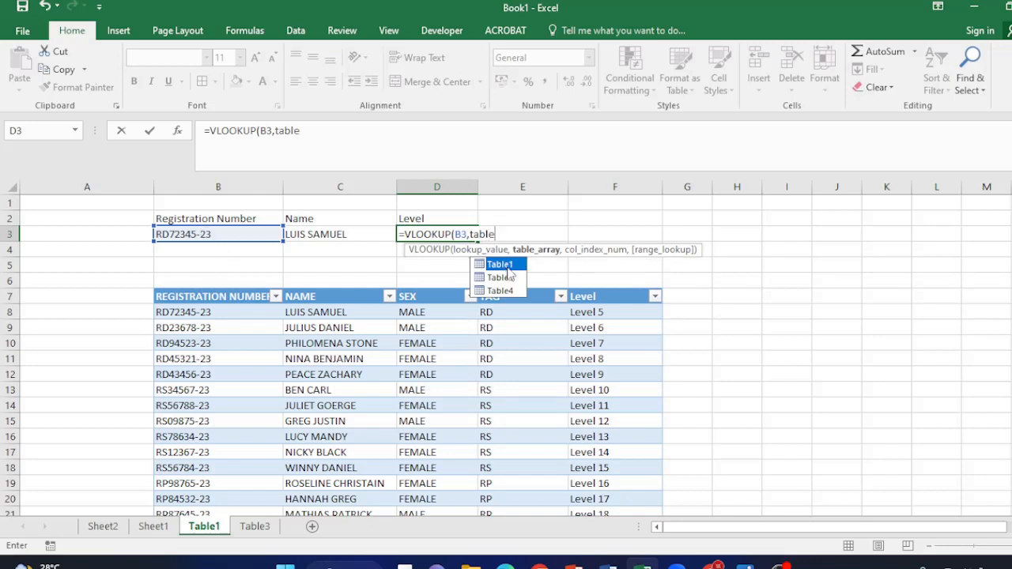
{"action": "double_click", "coordinate": [506, 266]}
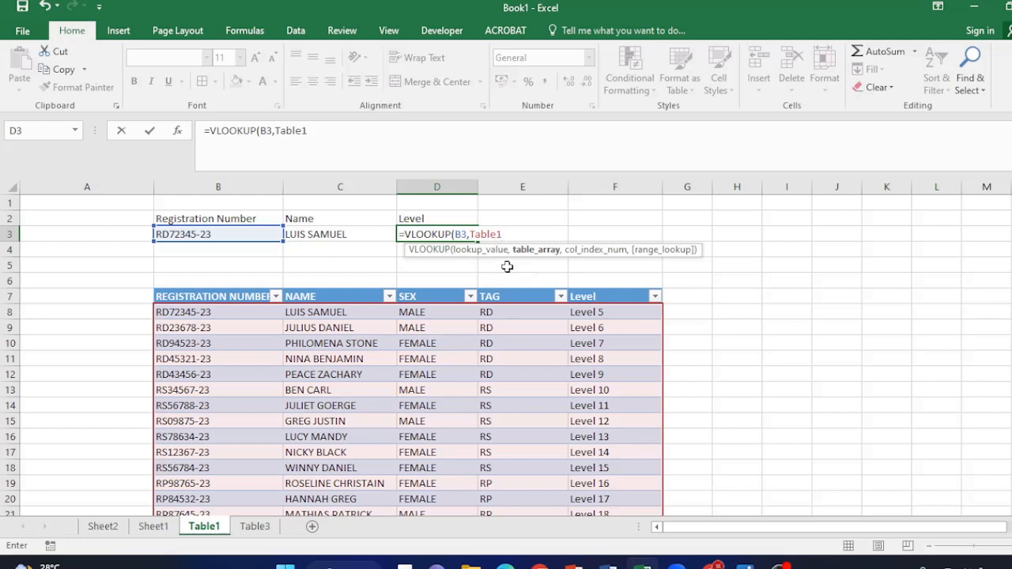
{"action": "type", "text": ","}
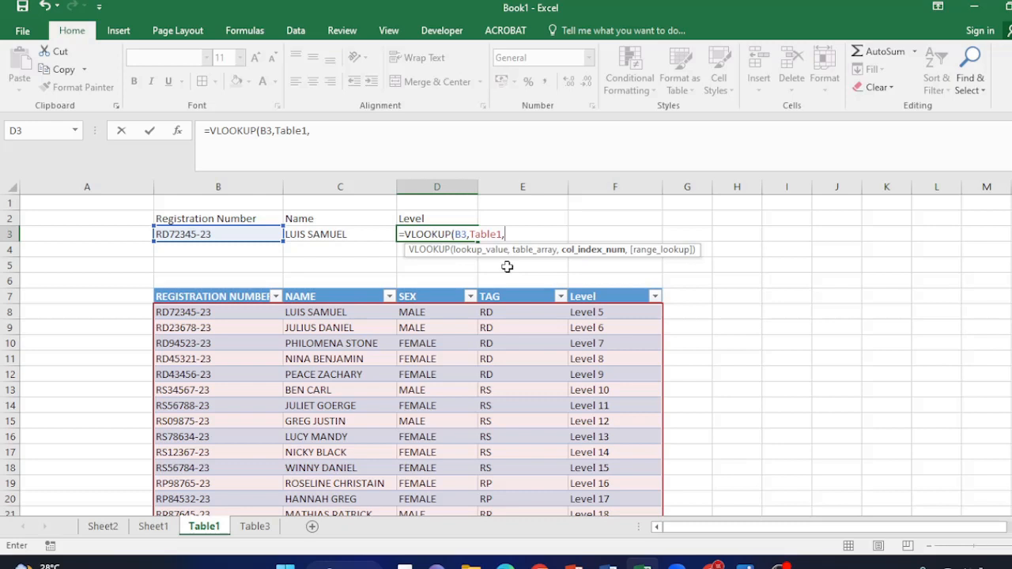
{"action": "type", "text": "5,"}
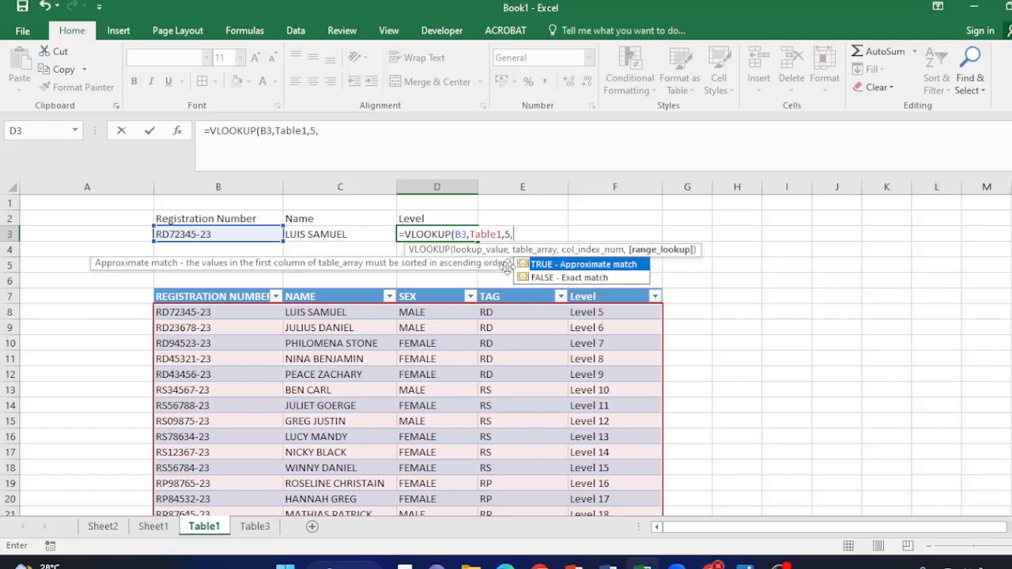
{"action": "type", "text": "0)"}
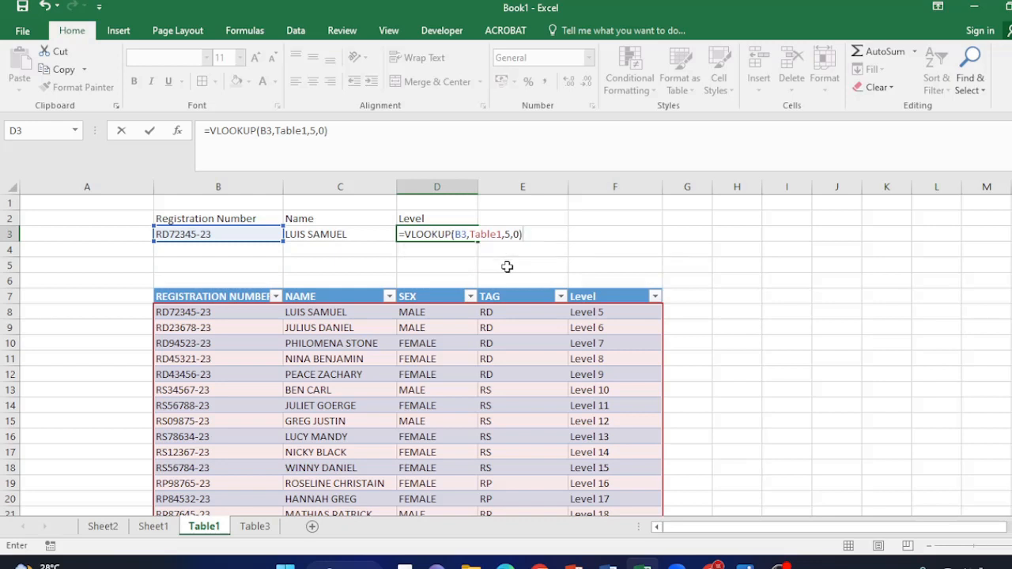
{"action": "key", "text": "Return"}
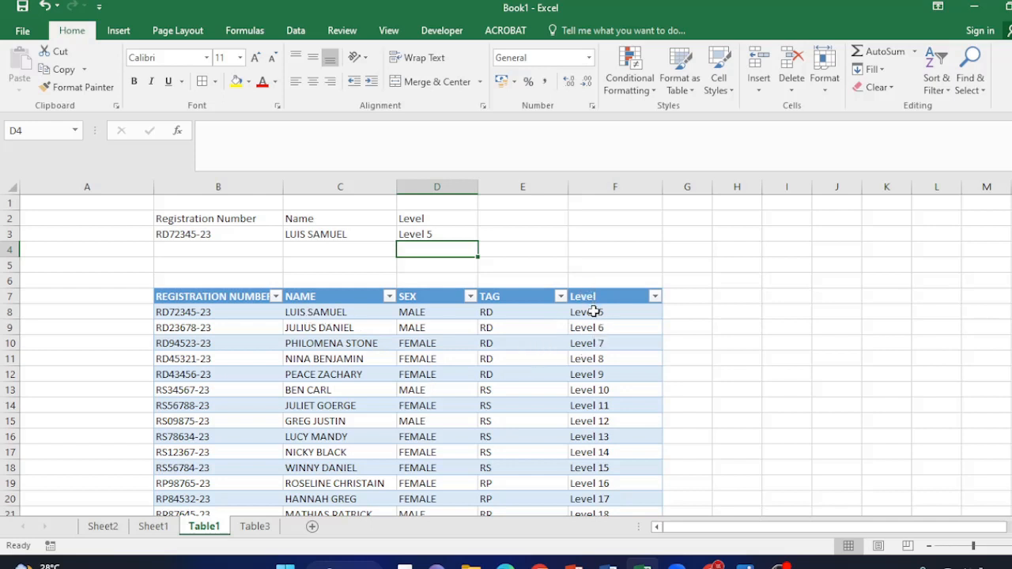
- Copy the registration number from B16 into lookup cell B3, and select row 16 to compare the results
{"action": "left_click", "coordinate": [179, 438]}
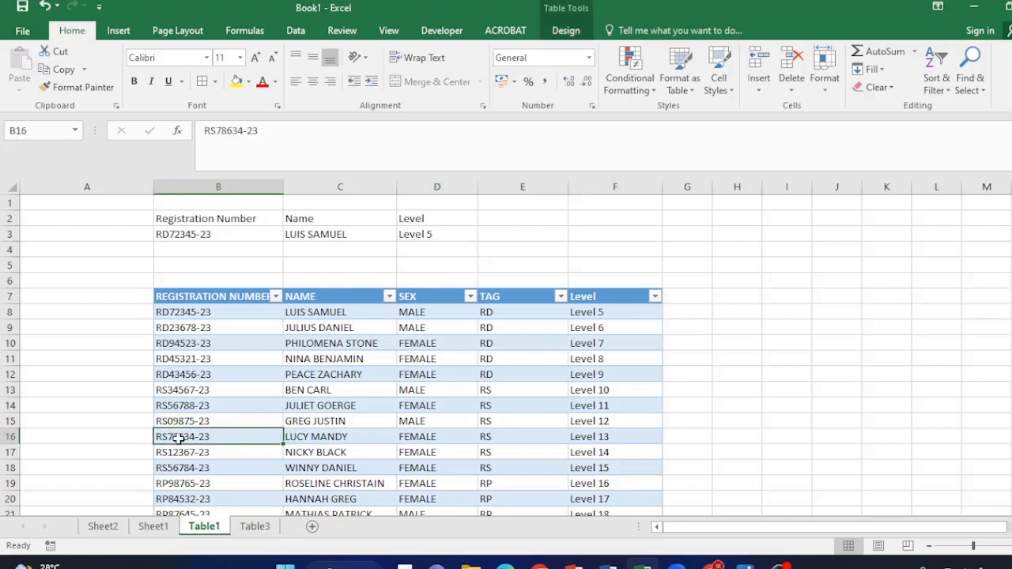
{"action": "key", "text": "ctrl+c"}
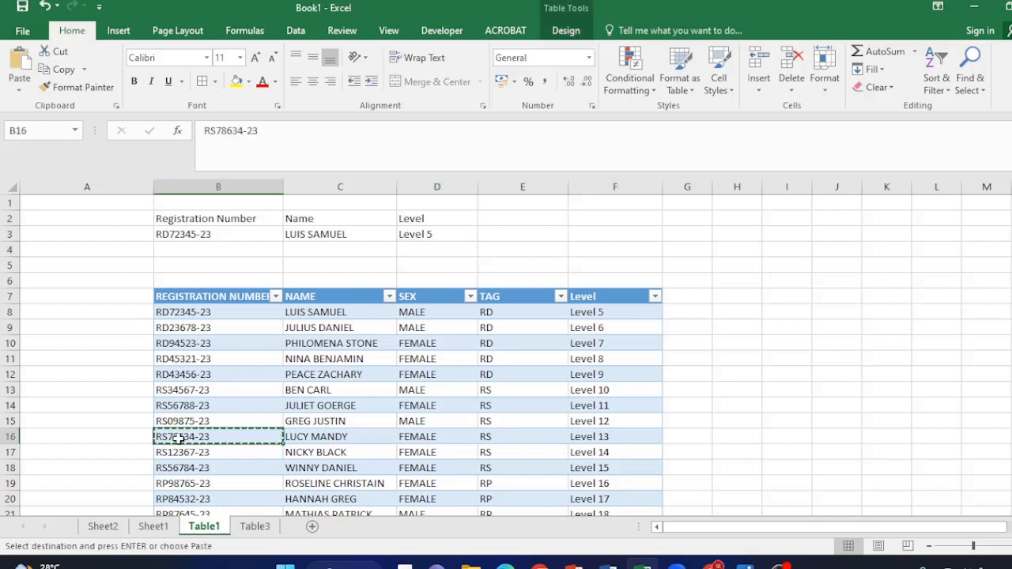
{"action": "left_click", "coordinate": [197, 234]}
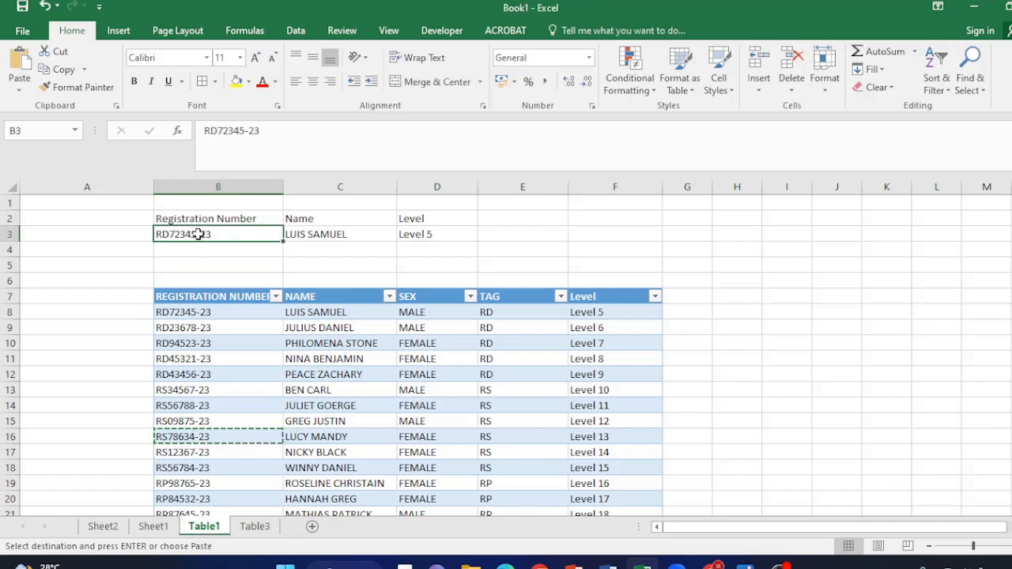
{"action": "key", "text": "ctrl+v"}
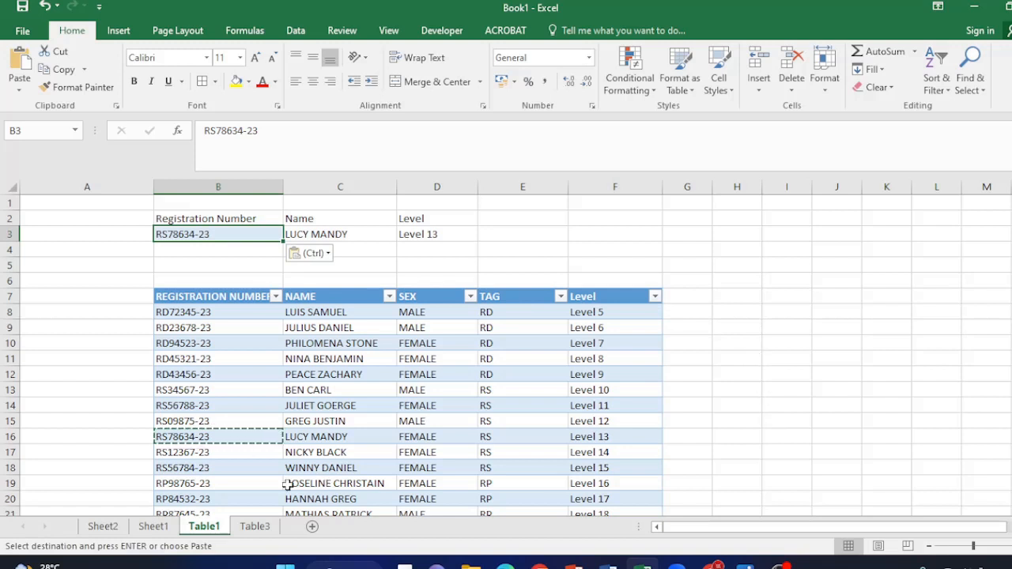
{"action": "left_click", "coordinate": [9, 437]}
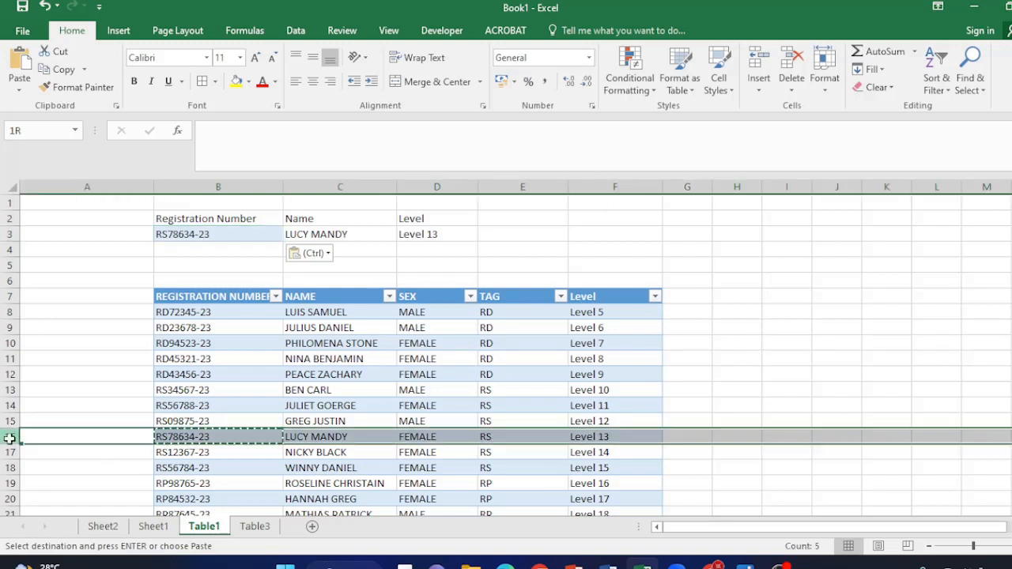
- Highlight the whole of row 16 with a yellow fill
{"action": "right_click", "coordinate": [249, 84]}
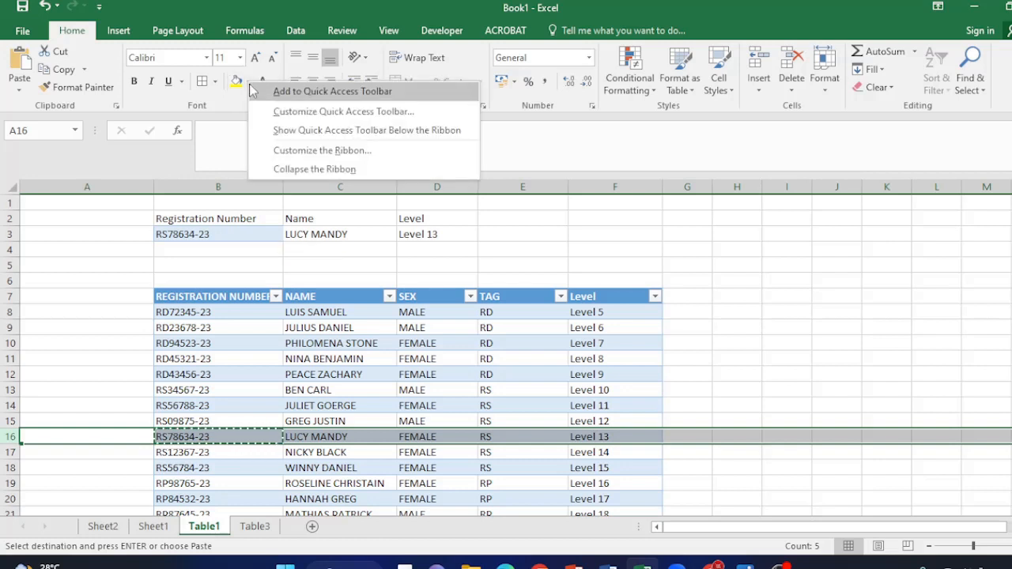
{"action": "left_click", "coordinate": [240, 84]}
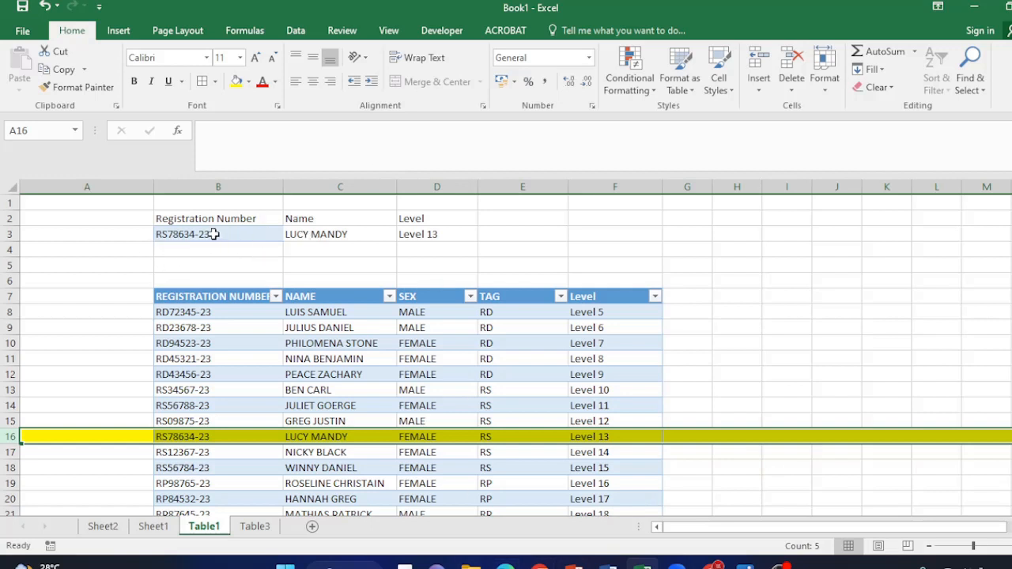
- Change the second digit of the registration number in lookup cell B3 to 0 to test an unlisted number
{"action": "double_click", "coordinate": [180, 234]}
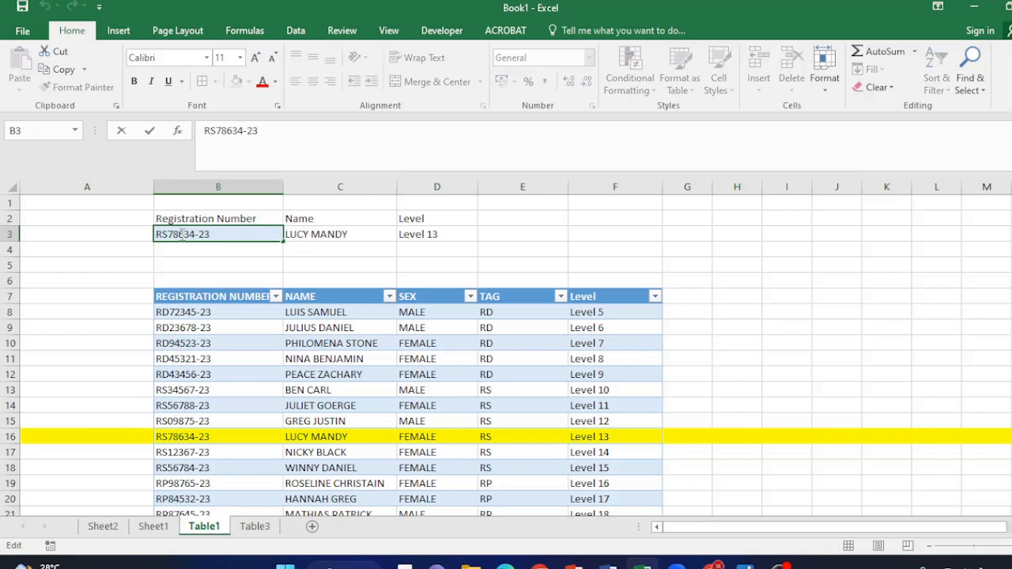
{"action": "key", "text": "BackSpace"}
{"action": "type", "text": "0"}
{"action": "key", "text": "Return"}
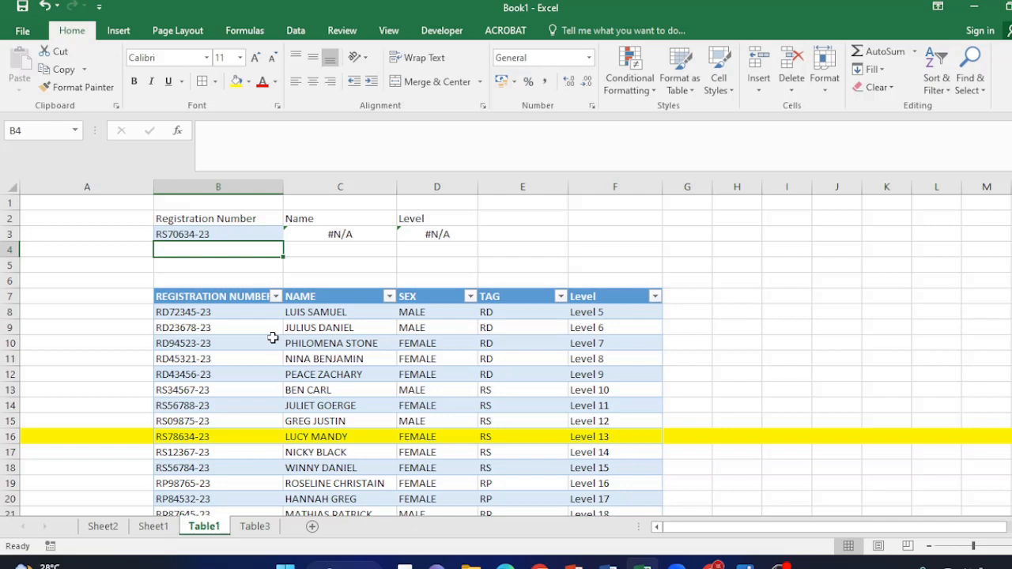
- Insert the IFERROR function in front of the existing VLOOKUP in the name cell C3
{"action": "left_click", "coordinate": [355, 234]}
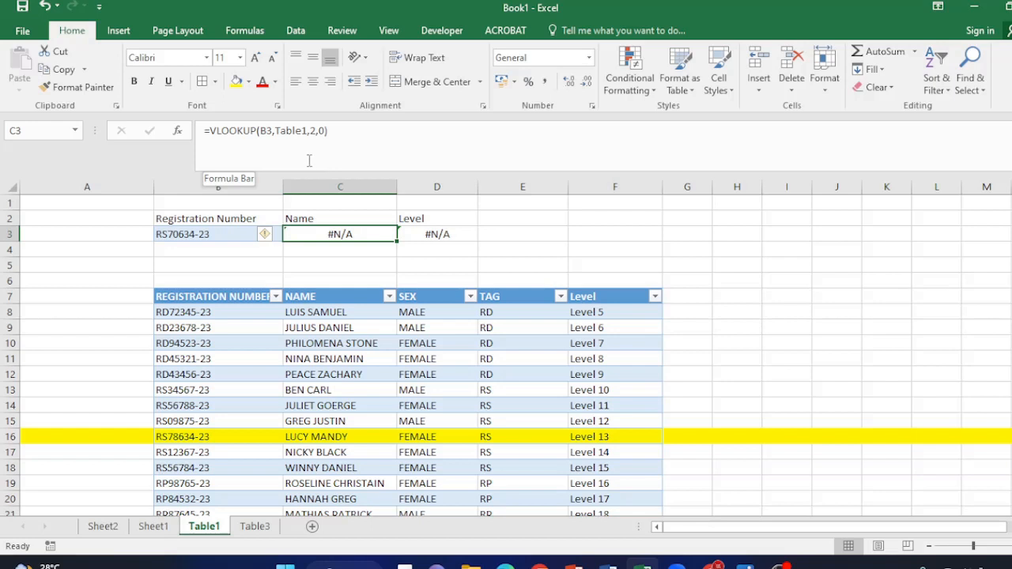
{"action": "left_click", "coordinate": [211, 130]}
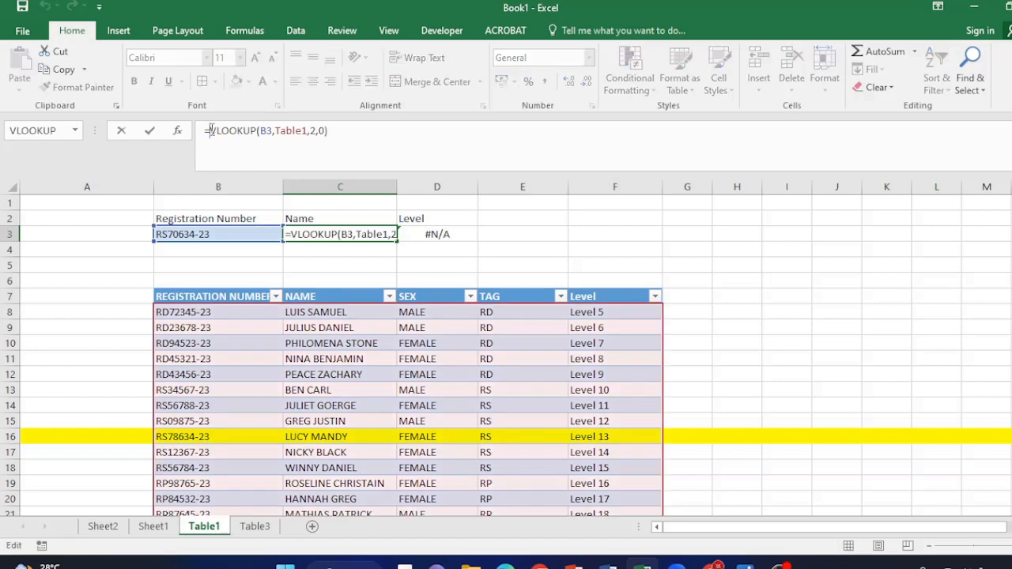
{"action": "type", "text": "if"}
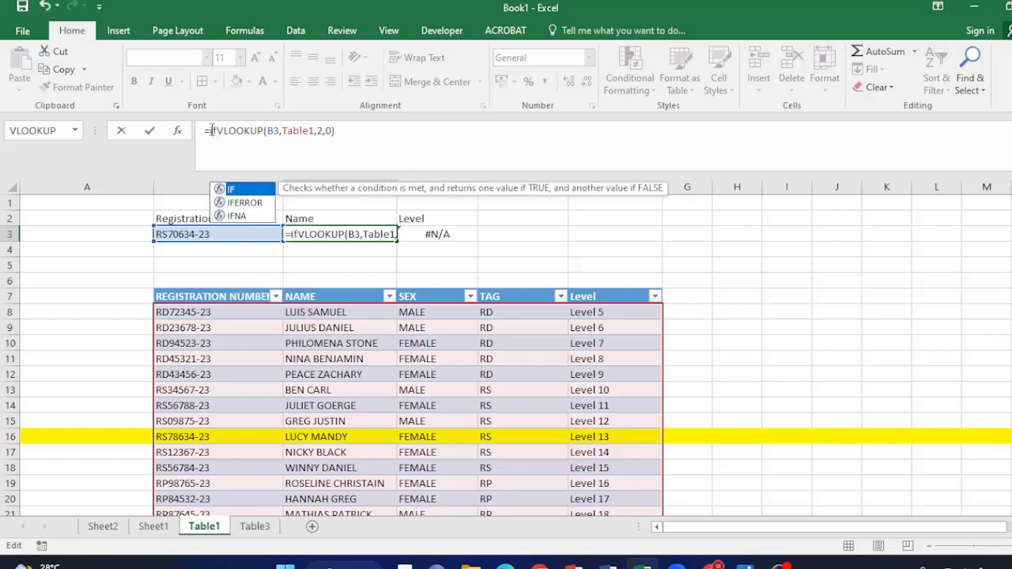
{"action": "type", "text": "e"}
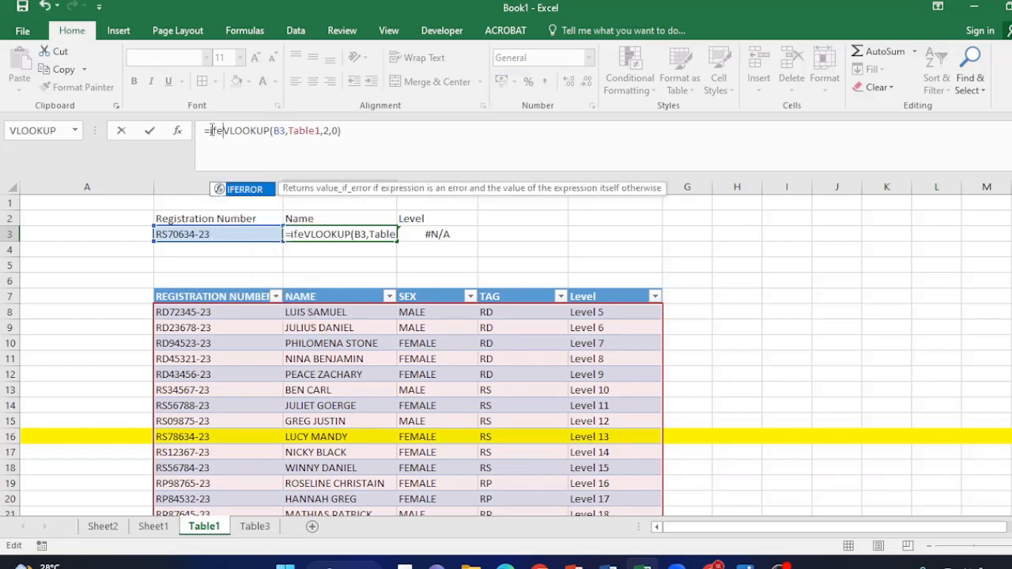
{"action": "left_click", "coordinate": [237, 186]}
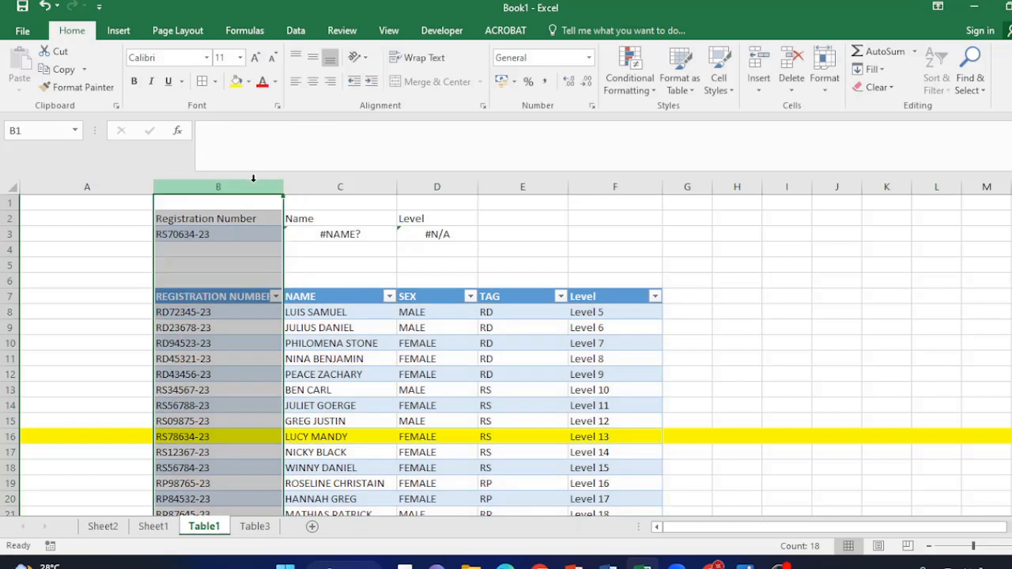
{"action": "left_click", "coordinate": [330, 234]}
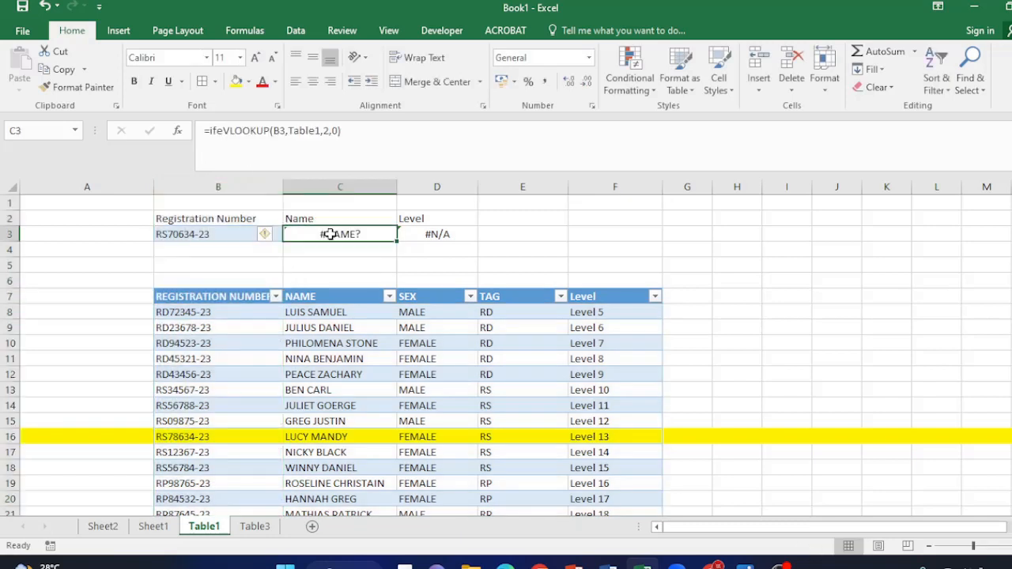
{"action": "left_click", "coordinate": [224, 131]}
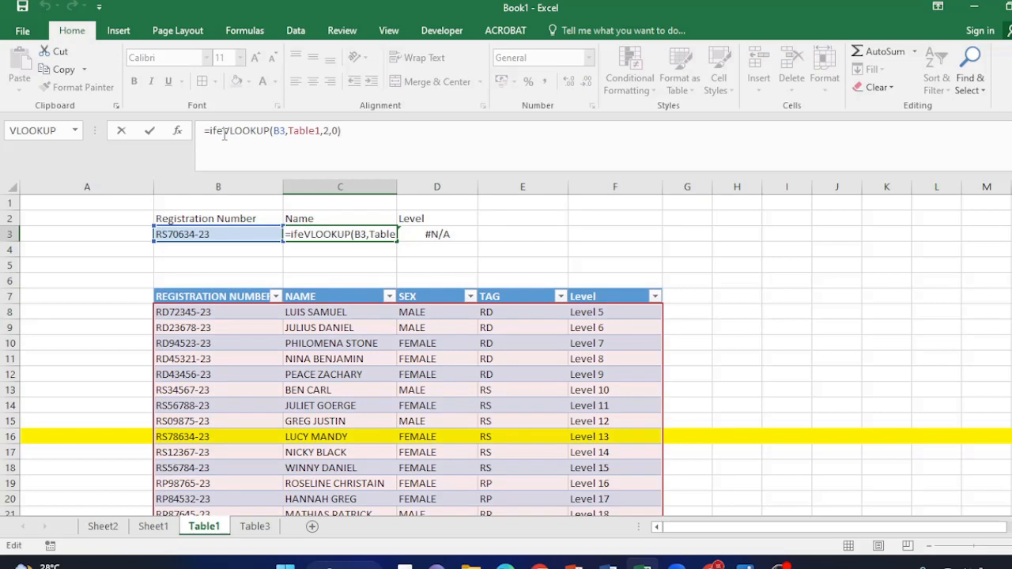
{"action": "type", "text": "r"}
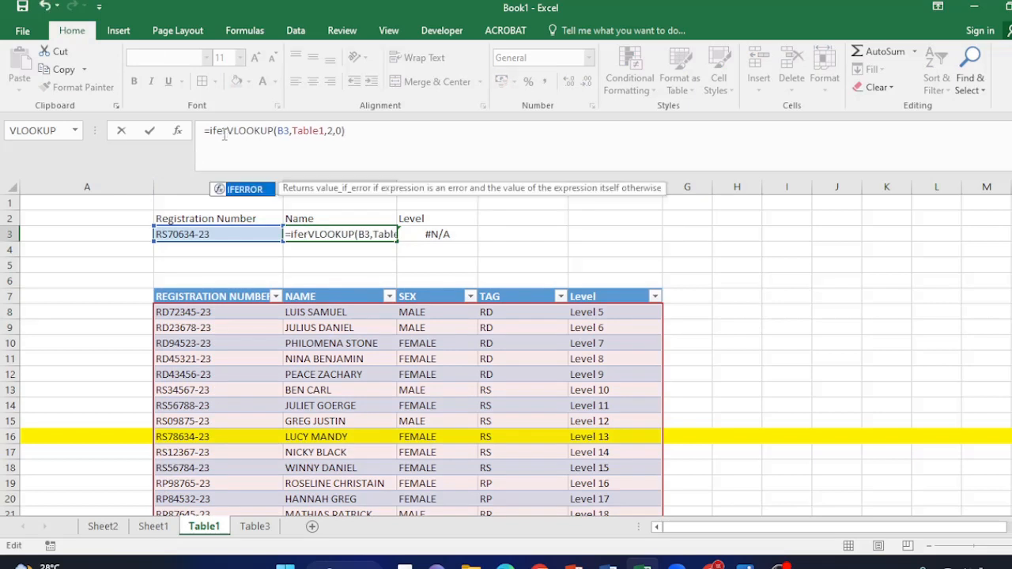
{"action": "double_click", "coordinate": [244, 193]}
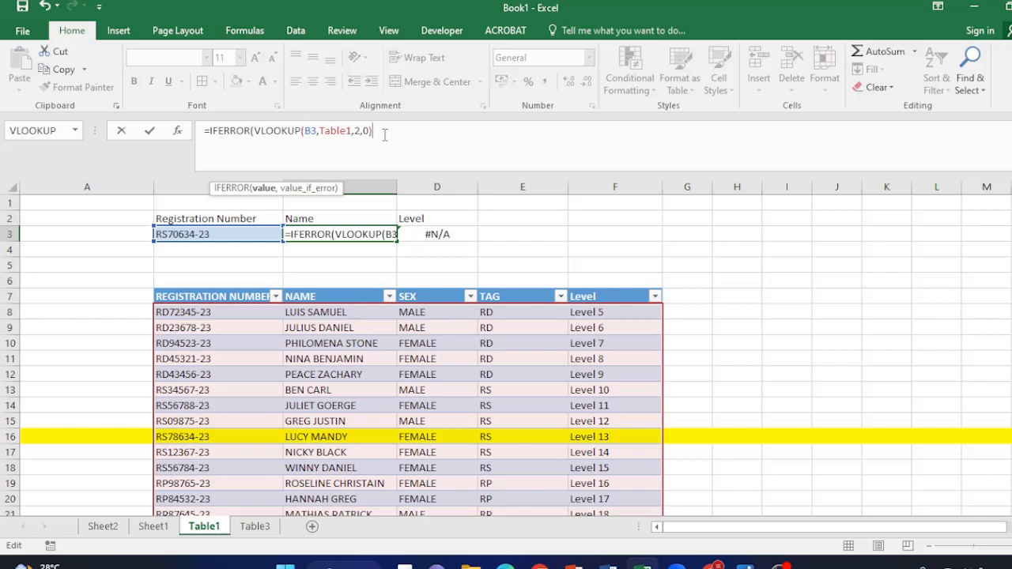
- Complete the IFERROR formula in C3 with the fallback text "Not In the List" and enter it
{"action": "type", "text": ","}
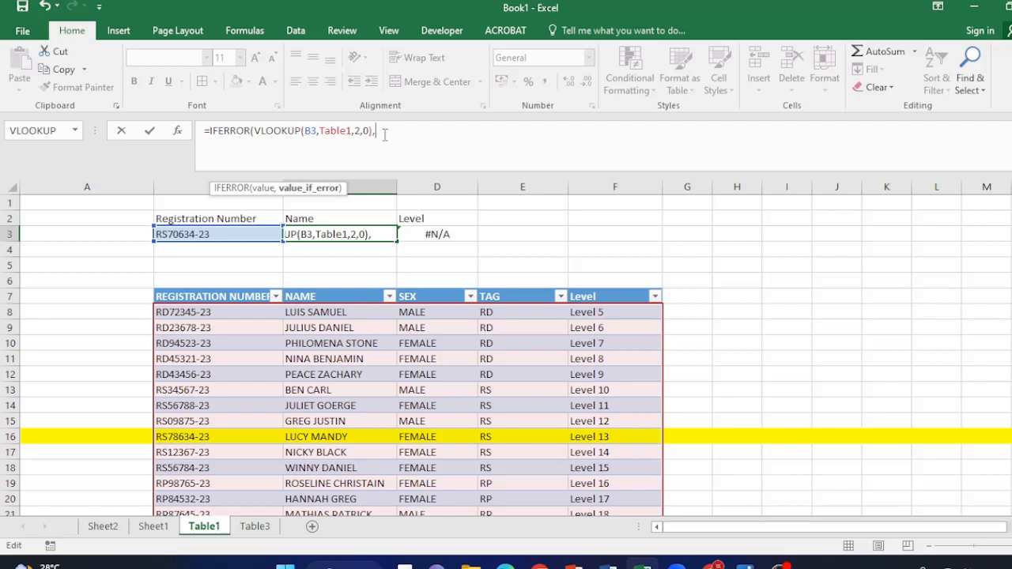
{"action": "type", "text": "\""}
{"action": "type", "text": "Not In "}
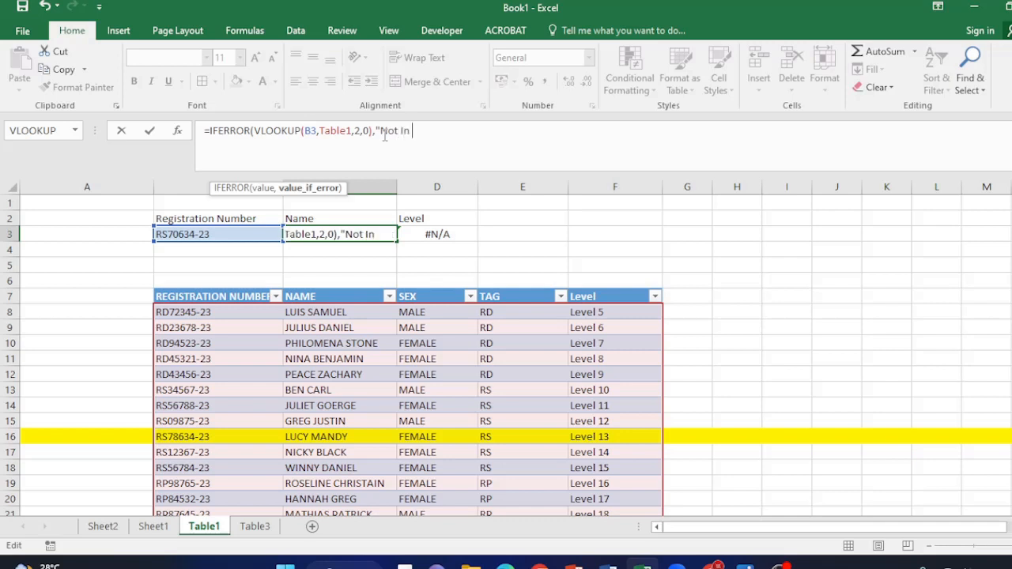
{"action": "type", "text": "the Li"}
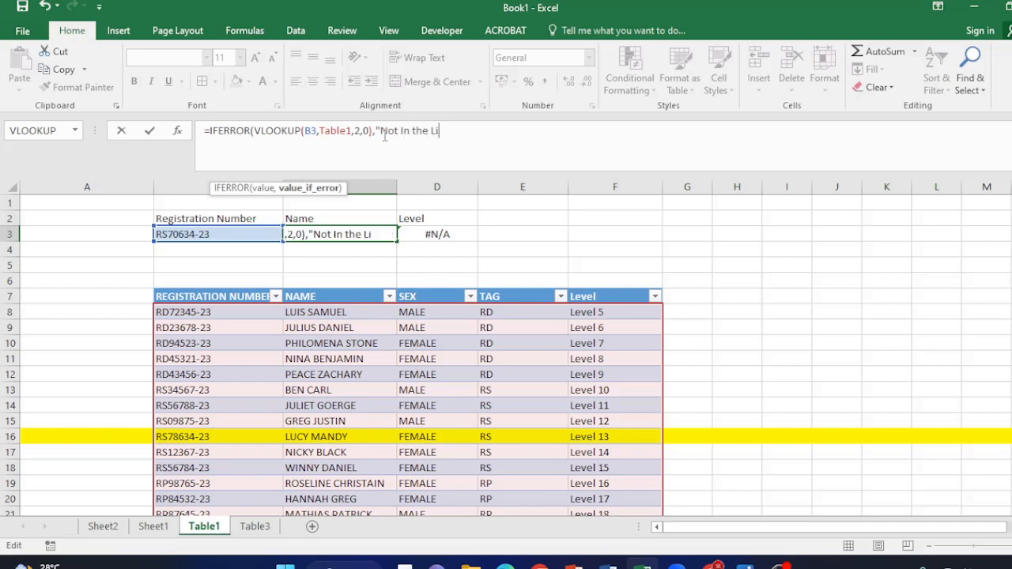
{"action": "type", "text": "st\")"}
{"action": "key", "text": "Return"}
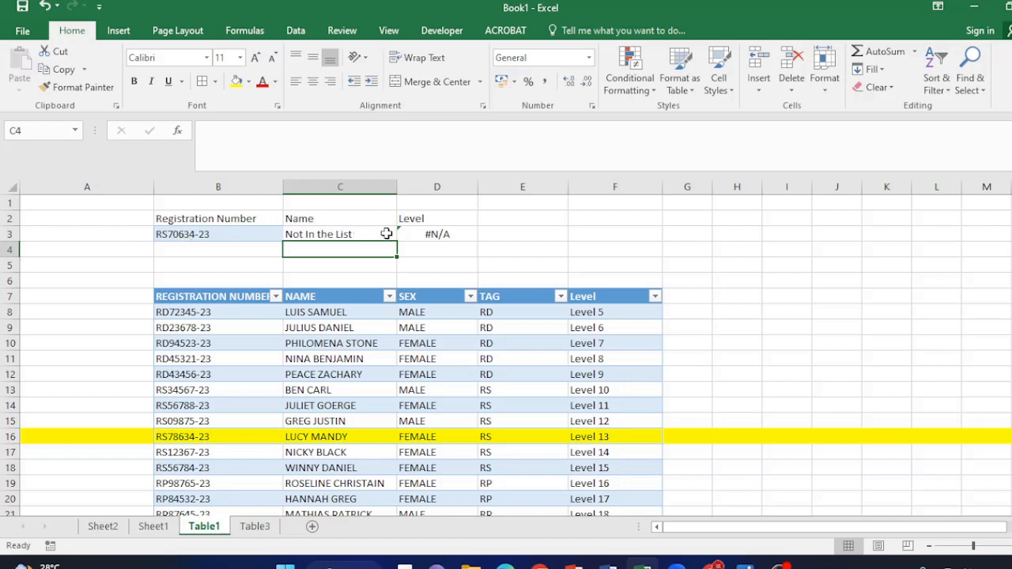
- Wrap the level formula in D3 with IFERROR, using "Not In The List" as the fallback text
{"action": "left_click", "coordinate": [447, 234]}
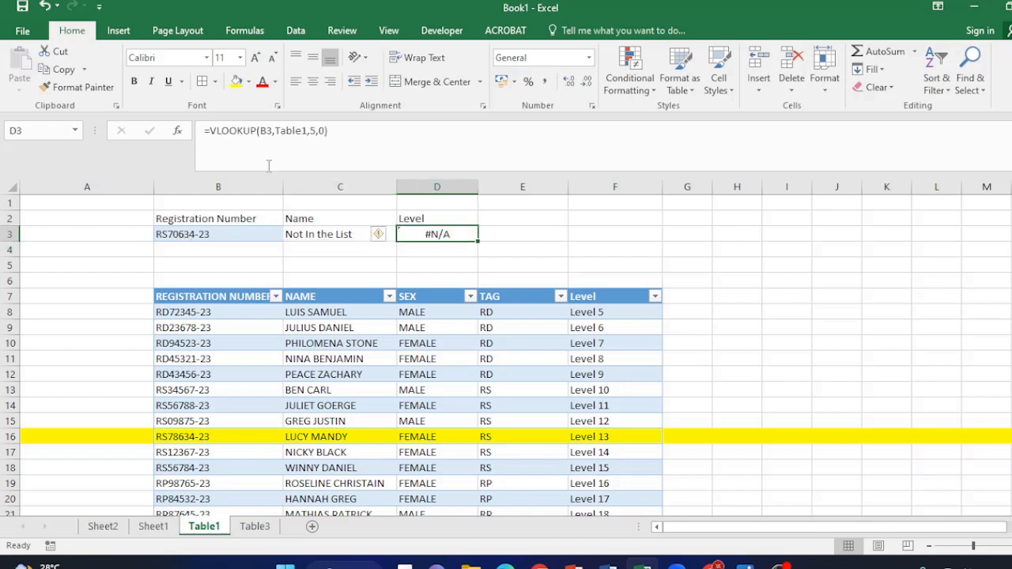
{"action": "left_click", "coordinate": [208, 131]}
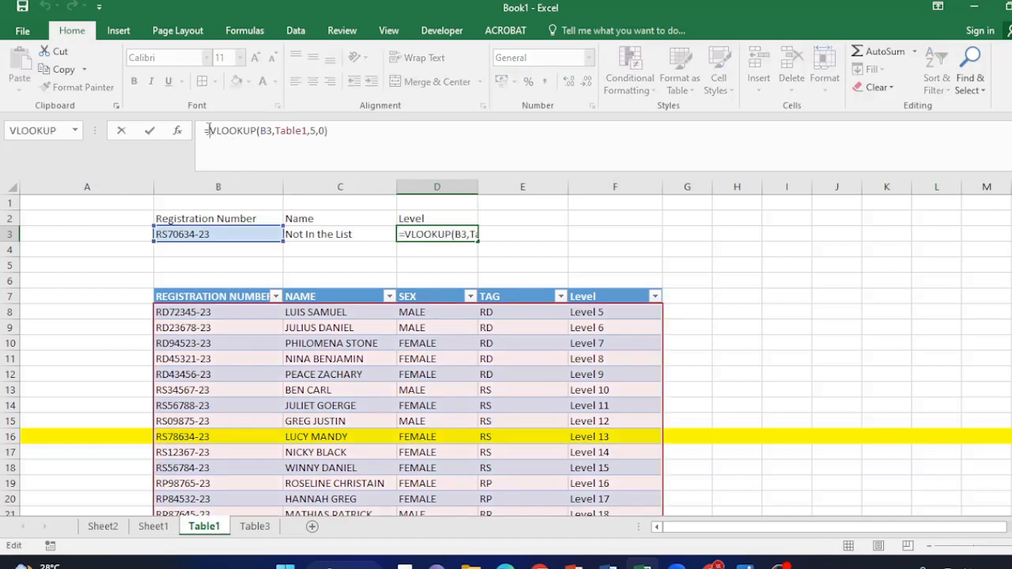
{"action": "type", "text": "ifer"}
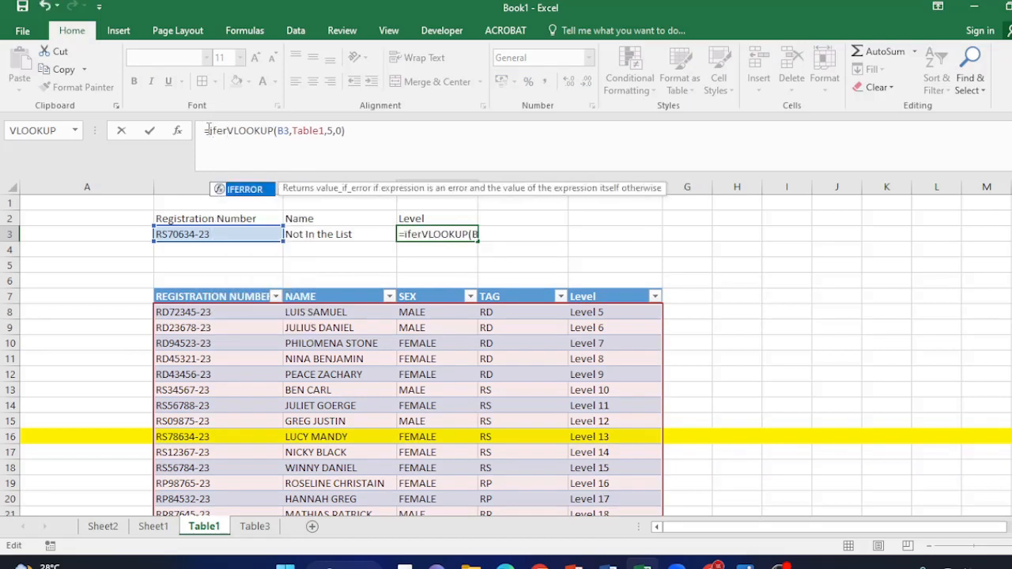
{"action": "double_click", "coordinate": [242, 189]}
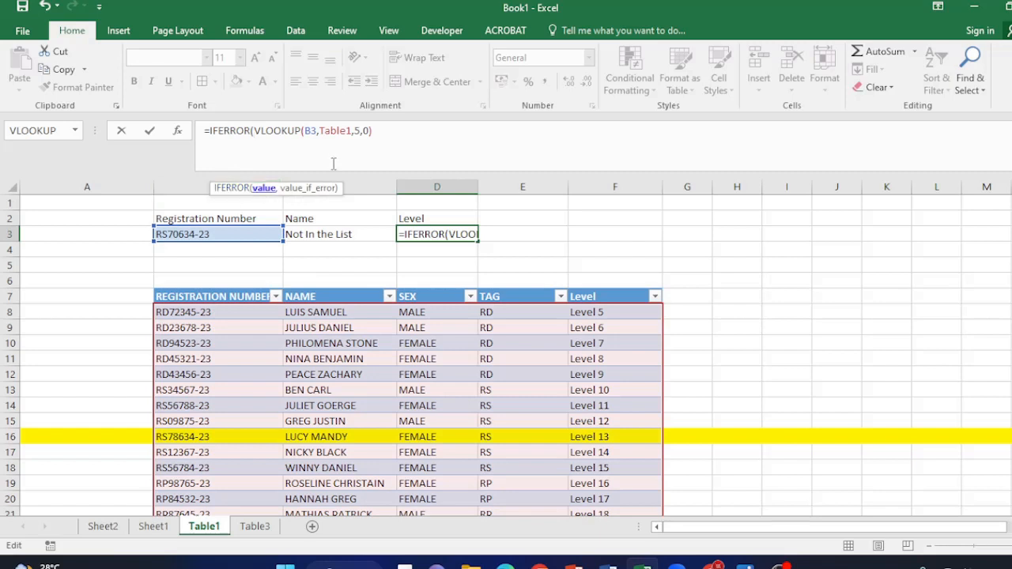
{"action": "left_click", "coordinate": [379, 131]}
{"action": "type", "text": ","}
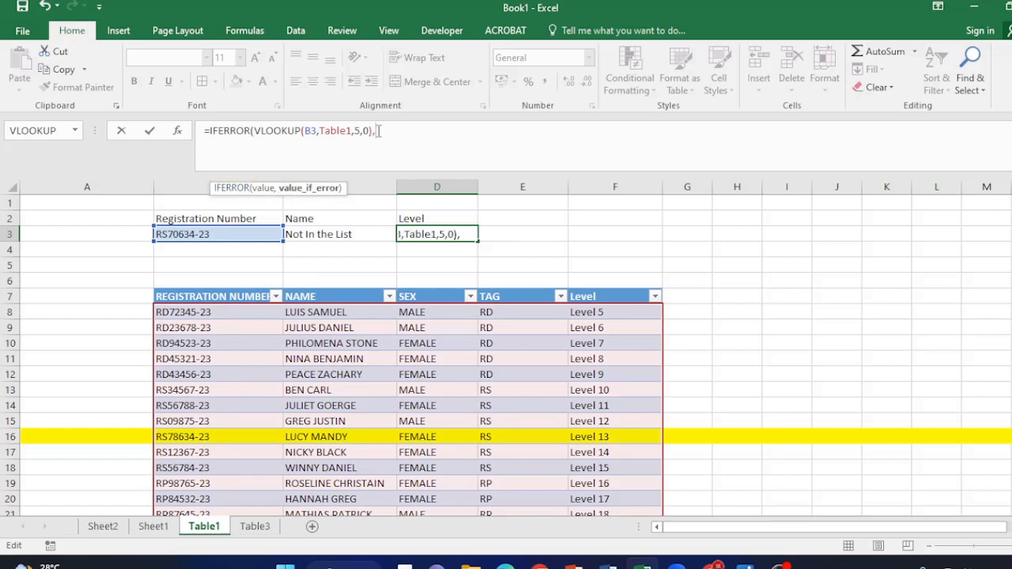
{"action": "type", "text": "\"Not In The List"}
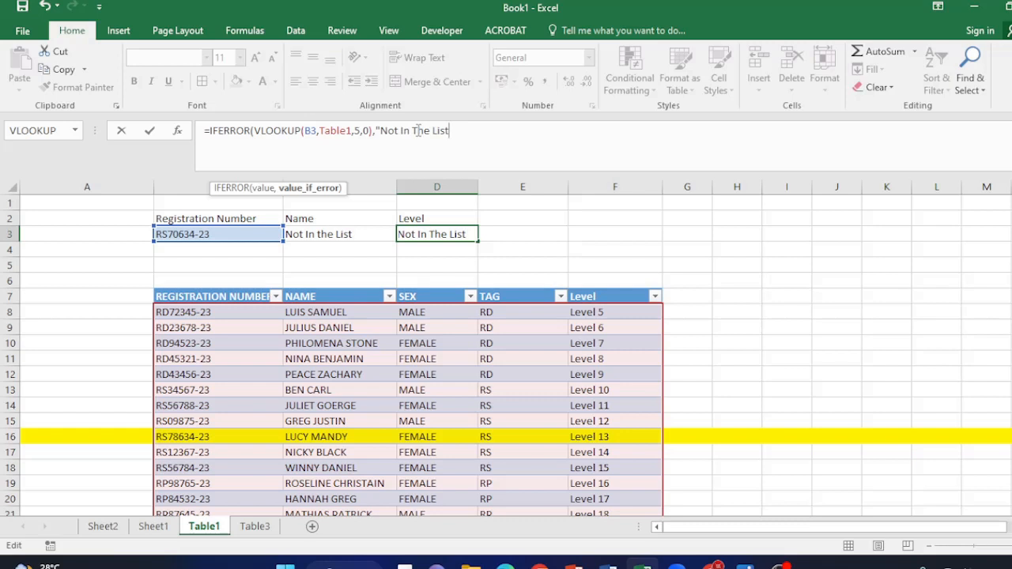
{"action": "type", "text": "\""}
{"action": "key", "text": "Return"}
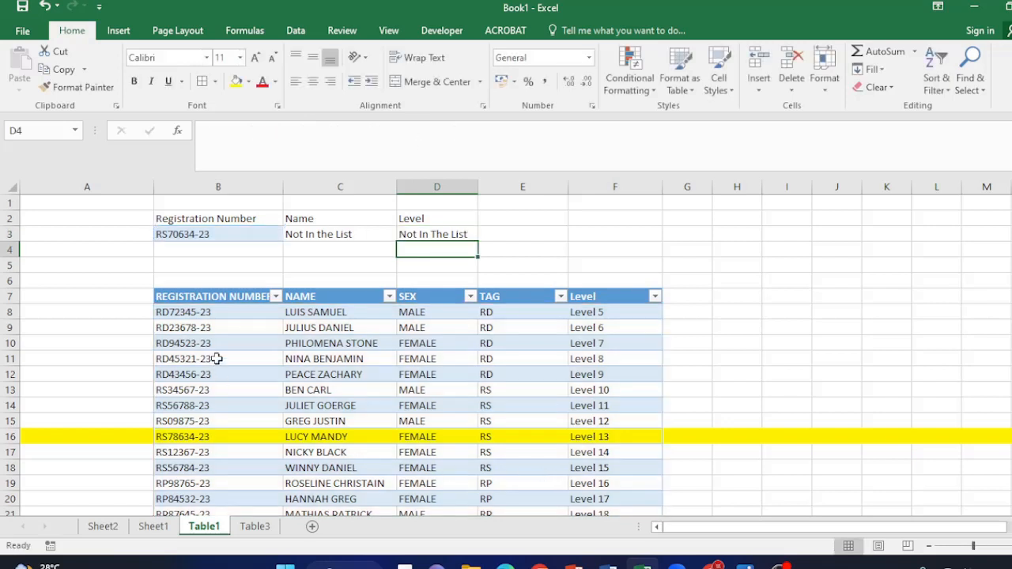
{"action": "left_click", "coordinate": [205, 234]}
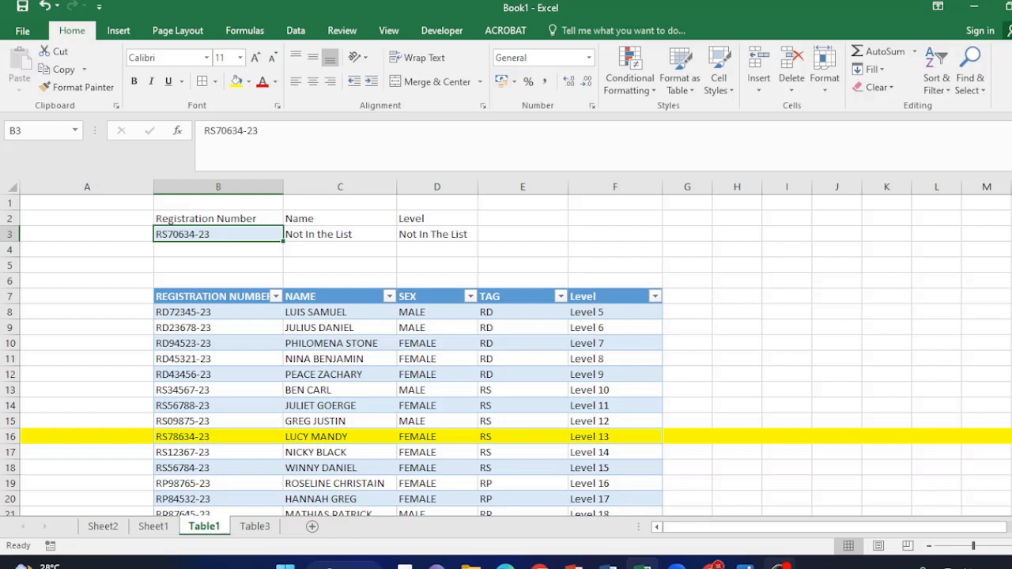
- On the Table3 sheet, choose Green Tea as the item sold in cell H5
{"action": "left_click", "coordinate": [265, 528]}
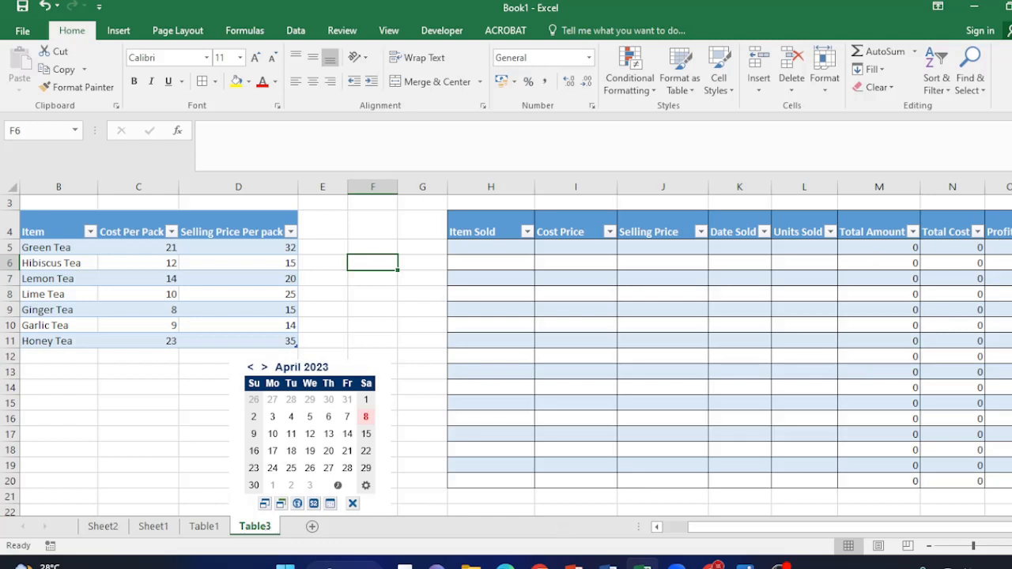
{"action": "scroll", "coordinate": [506, 356], "scroll_direction": "up", "scroll_amount": 1}
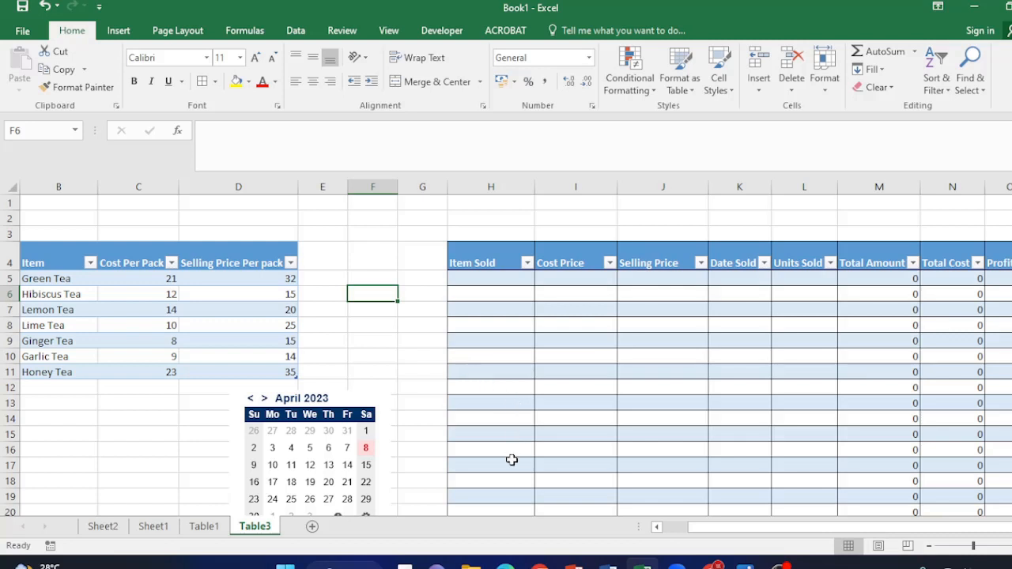
{"action": "right_click", "coordinate": [507, 281]}
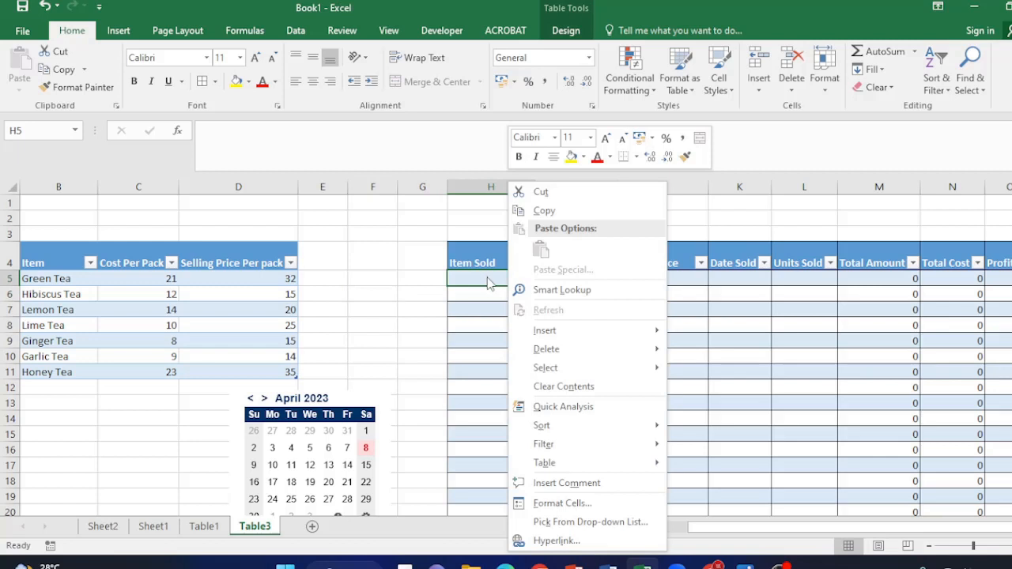
{"action": "left_click", "coordinate": [489, 277]}
{"action": "left_click", "coordinate": [541, 280]}
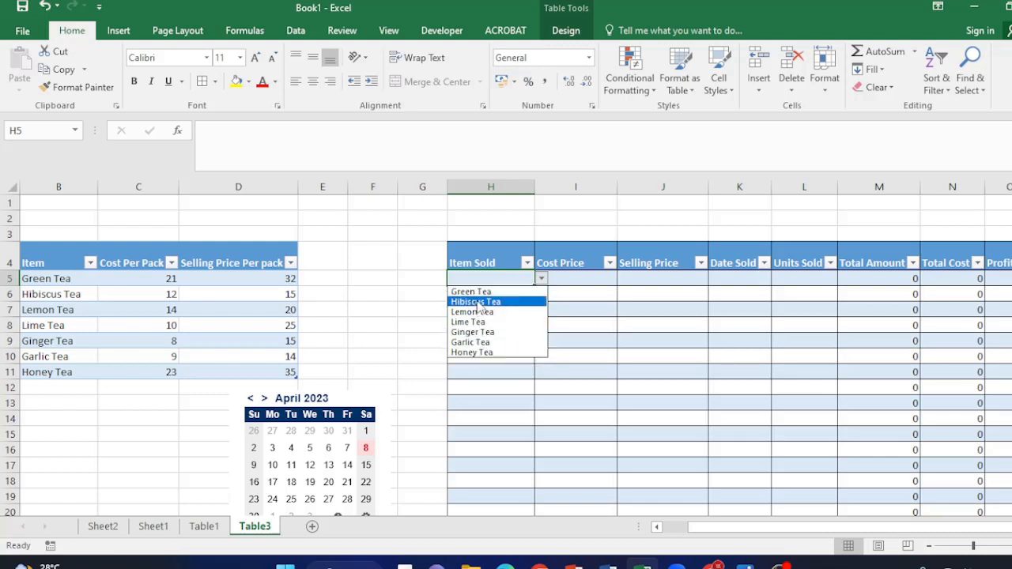
{"action": "left_click", "coordinate": [496, 276]}
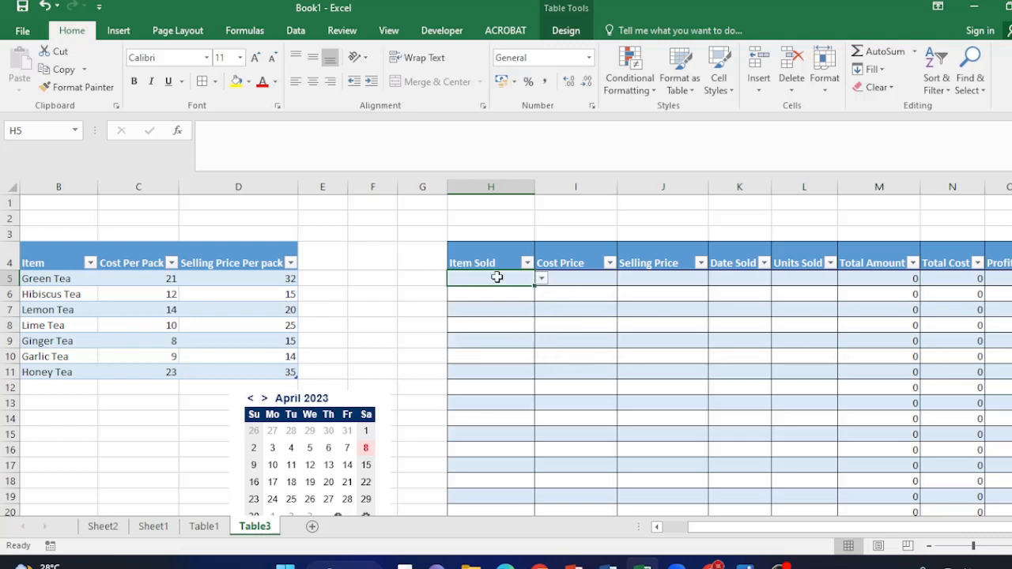
{"action": "left_click", "coordinate": [541, 279]}
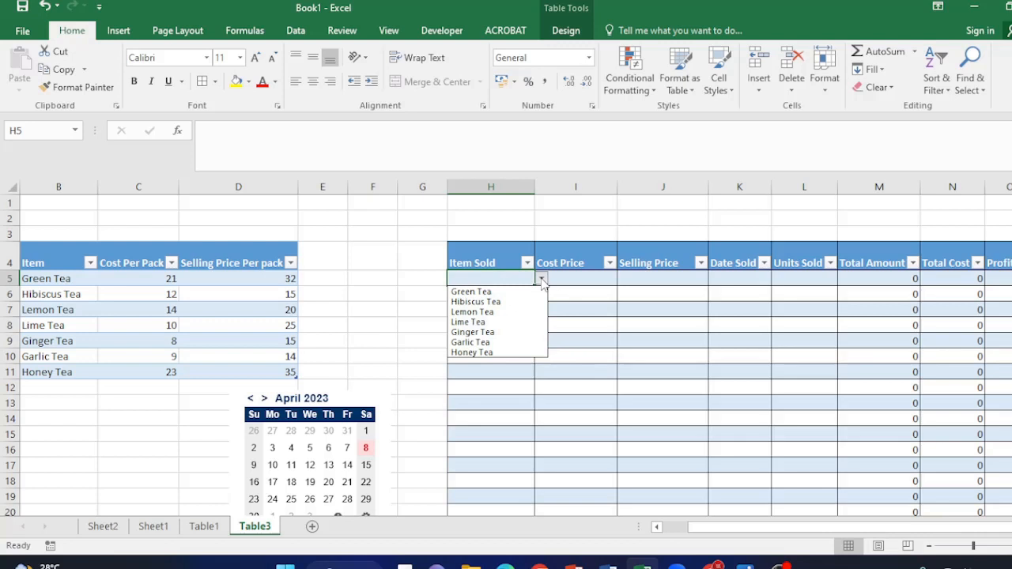
{"action": "left_click", "coordinate": [485, 292]}
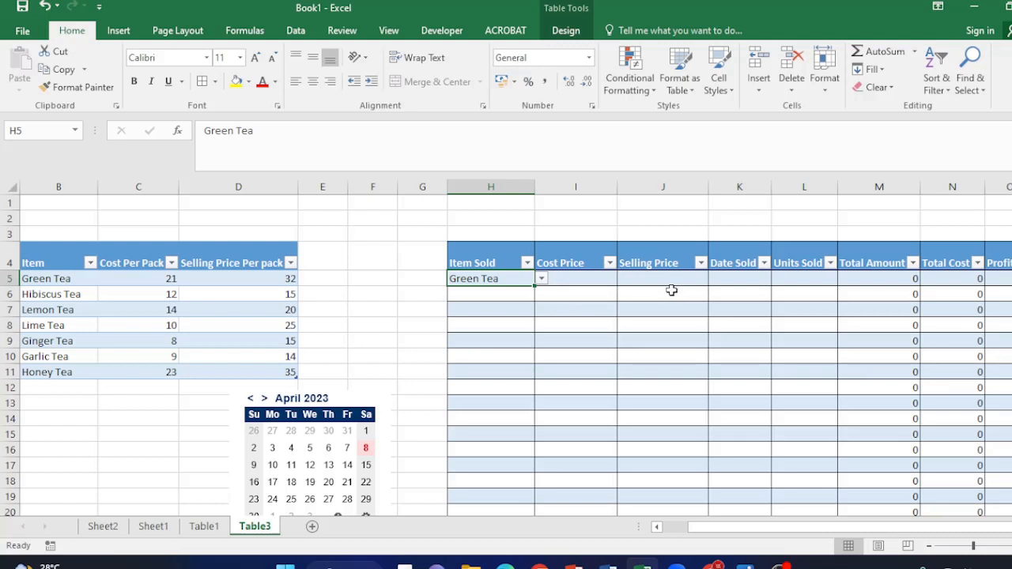
- In the cost price cell I5, enter a VLOOKUP of the Item Sold value in Table3, returning column 2 with match type 0
{"action": "left_click", "coordinate": [577, 276]}
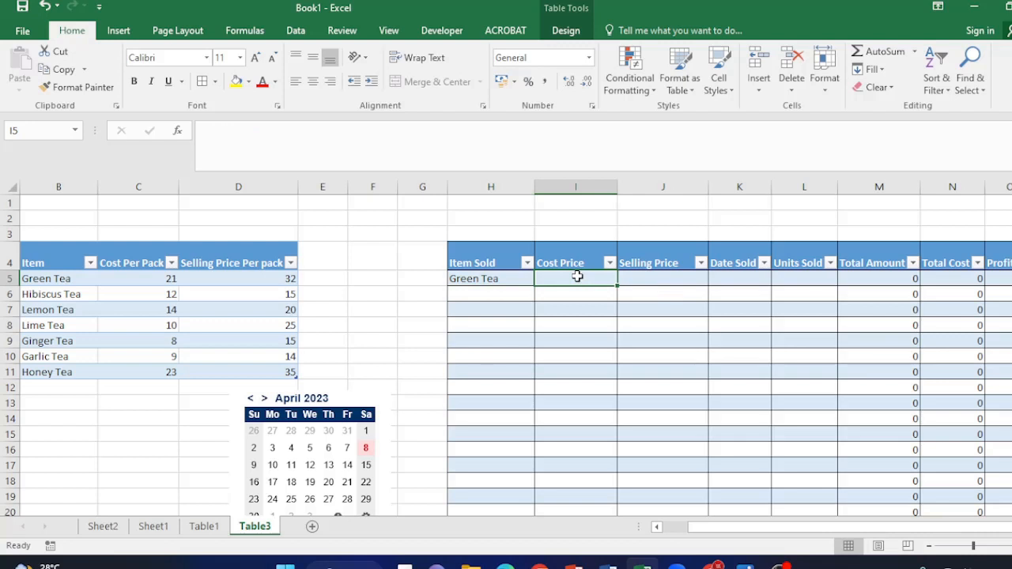
{"action": "type", "text": "="}
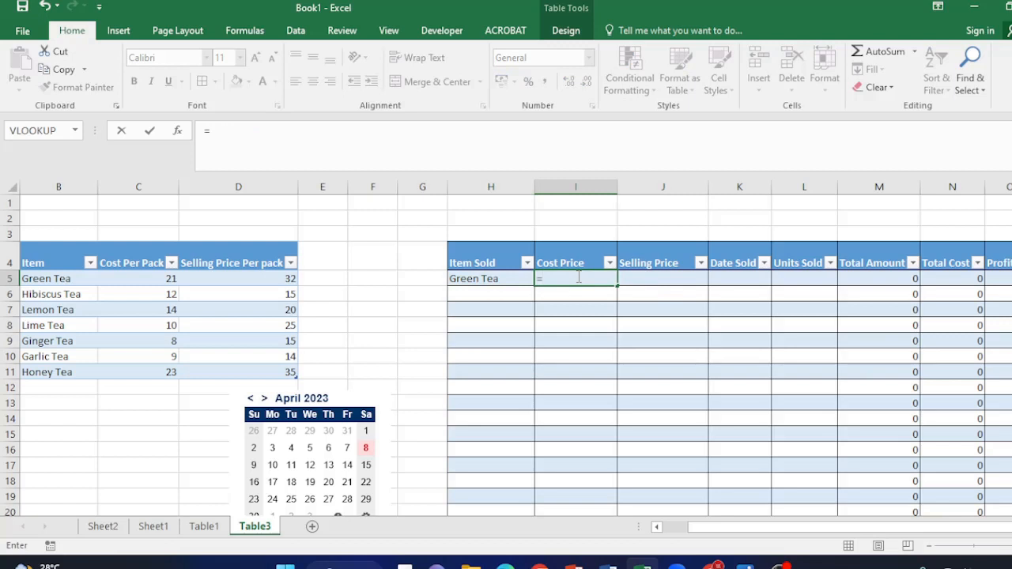
{"action": "type", "text": "vl"}
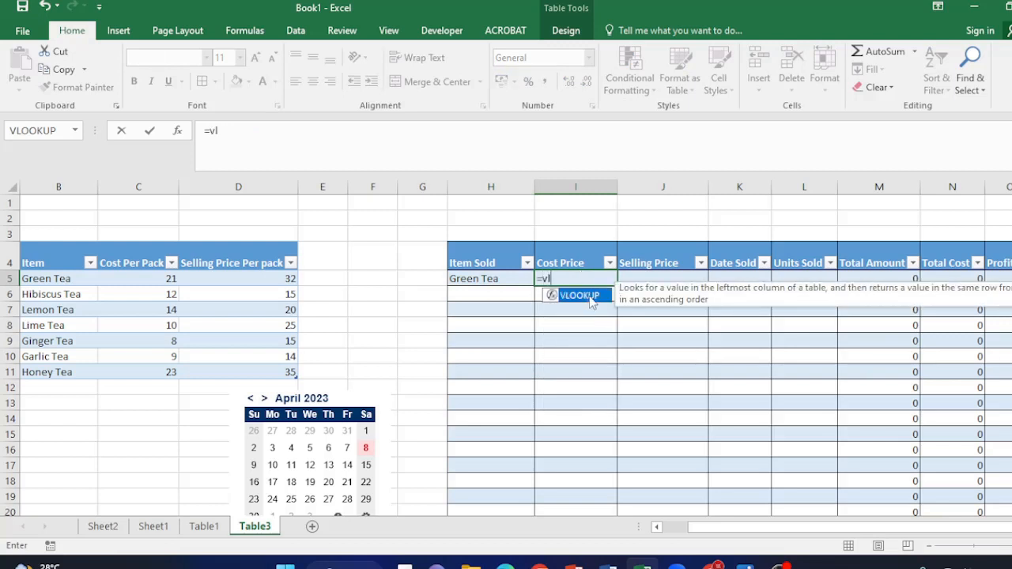
{"action": "double_click", "coordinate": [591, 295]}
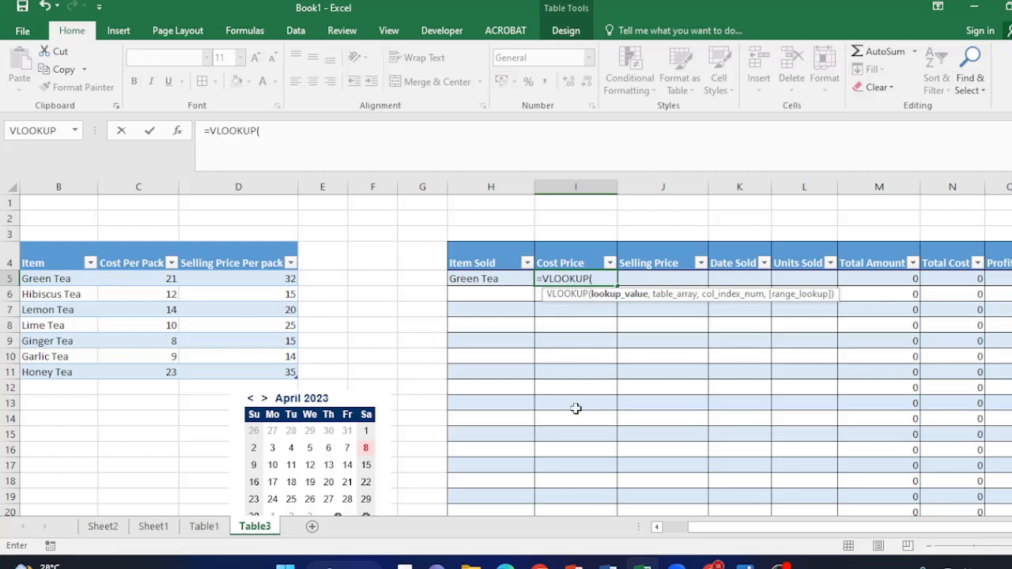
{"action": "left_click", "coordinate": [481, 280]}
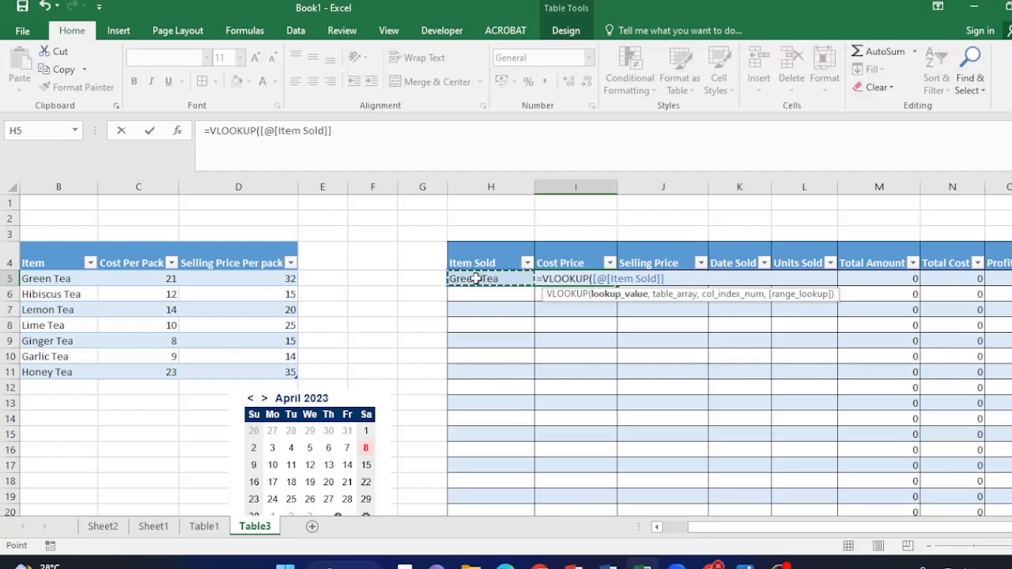
{"action": "type", "text": ","}
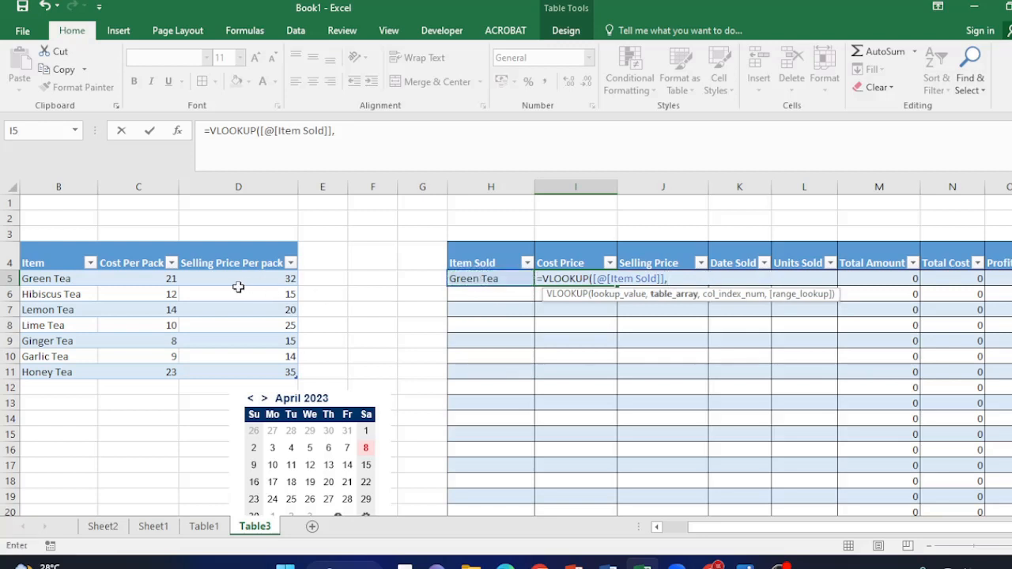
{"action": "left_click", "coordinate": [26, 280]}
{"action": "left_click_drag", "start_coordinate": [29, 279], "coordinate": [146, 373]}
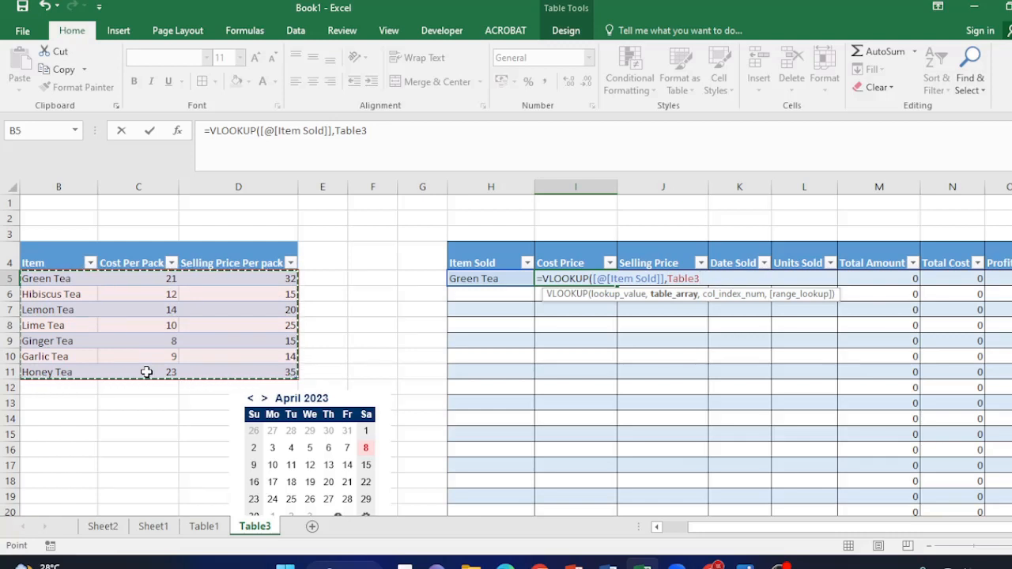
{"action": "type", "text": ","}
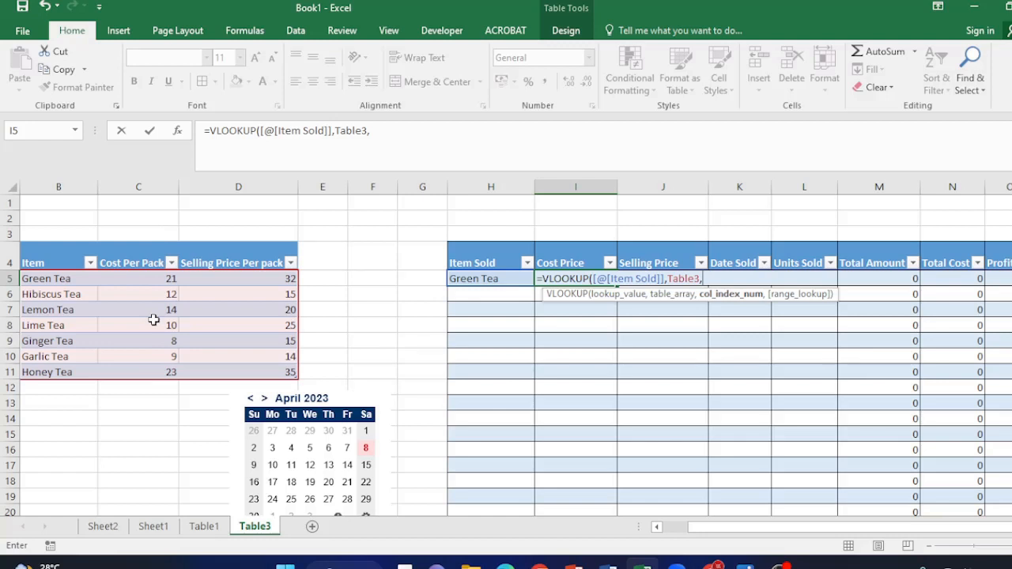
{"action": "type", "text": "2,0"}
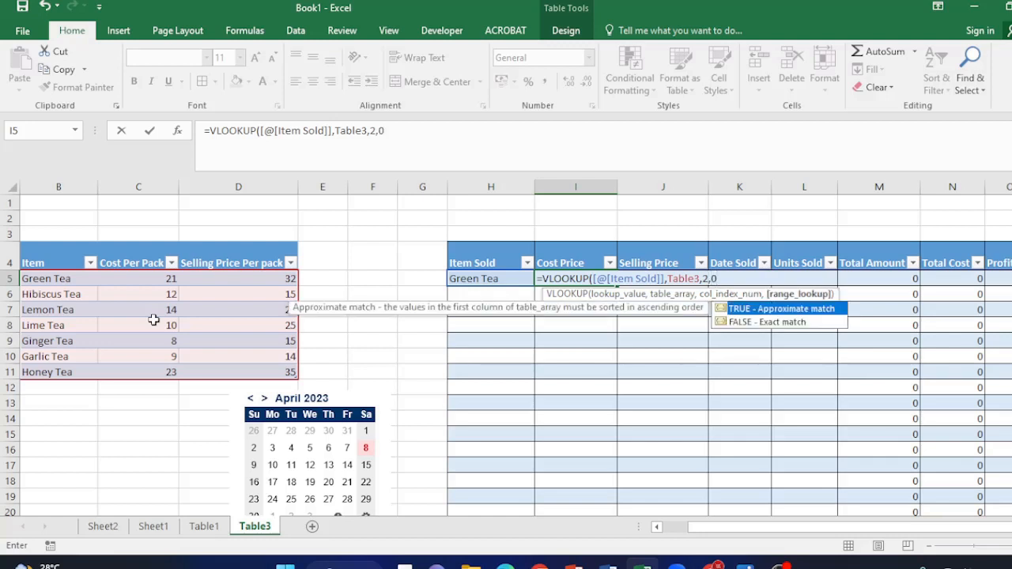
{"action": "type", "text": ")"}
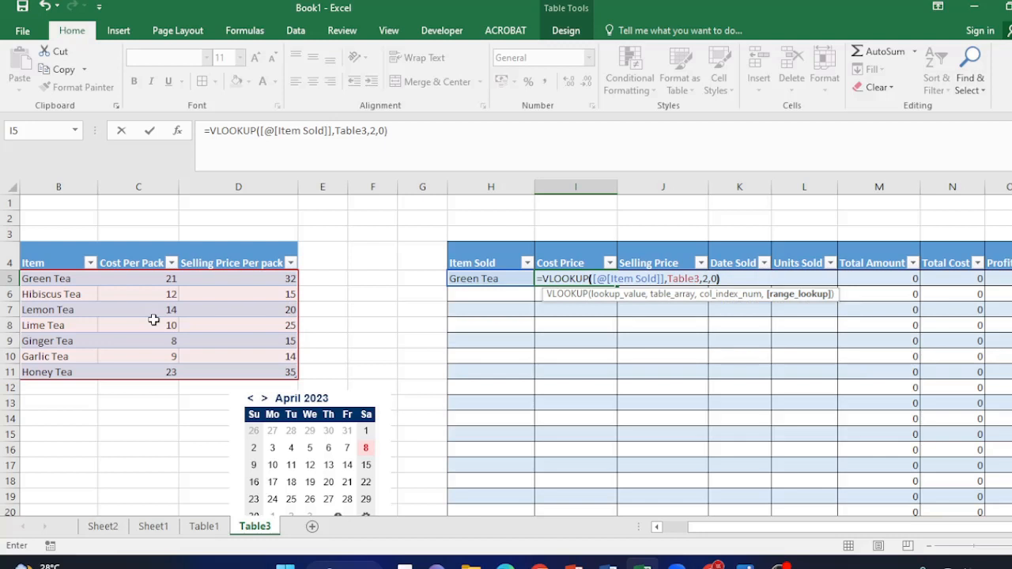
{"action": "key", "text": "Return"}
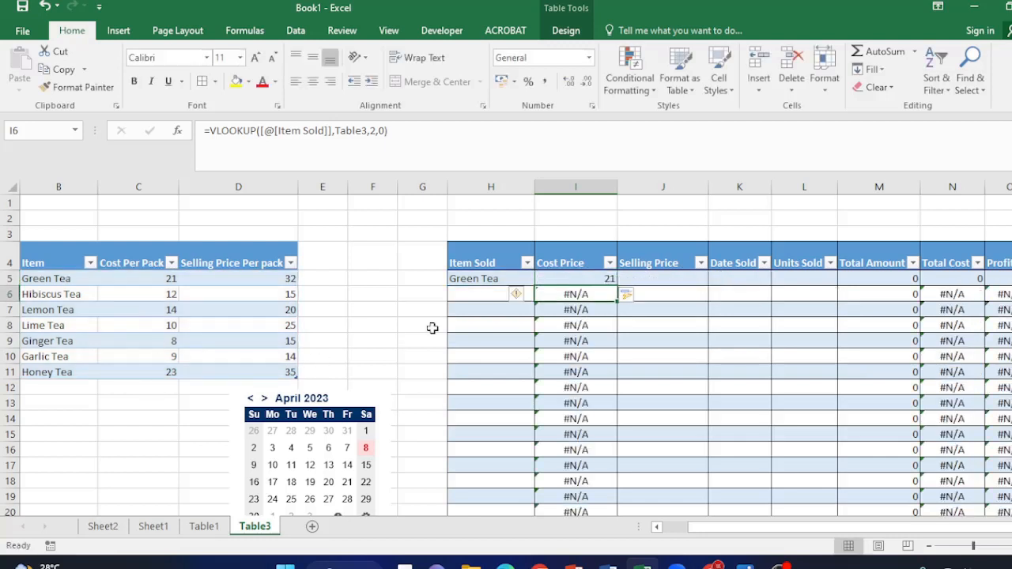
- In the selling price cell J5, enter a VLOOKUP of the Item Sold value in Table3, returning column 3 with match type 0
{"action": "left_click", "coordinate": [665, 279]}
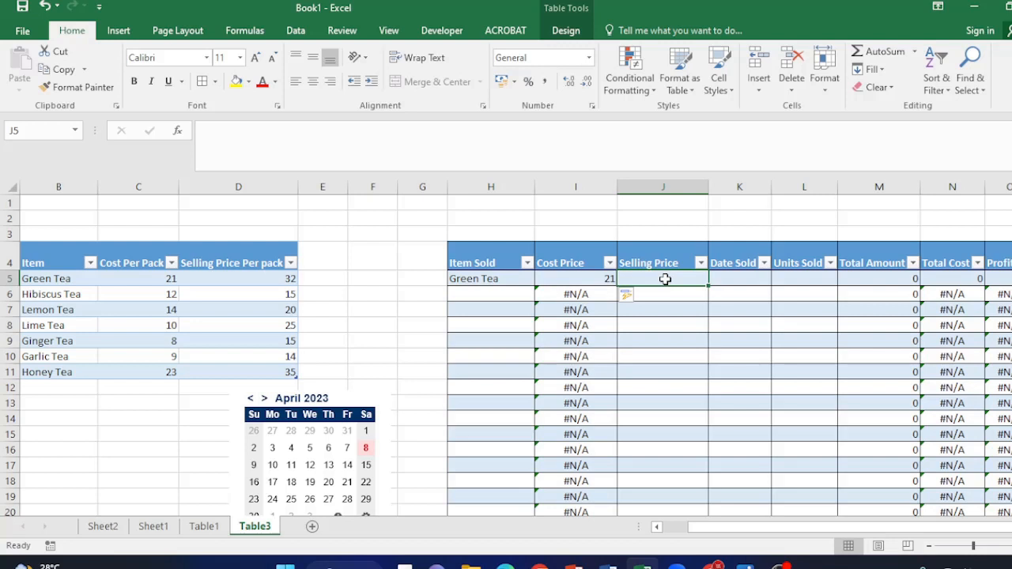
{"action": "type", "text": "="}
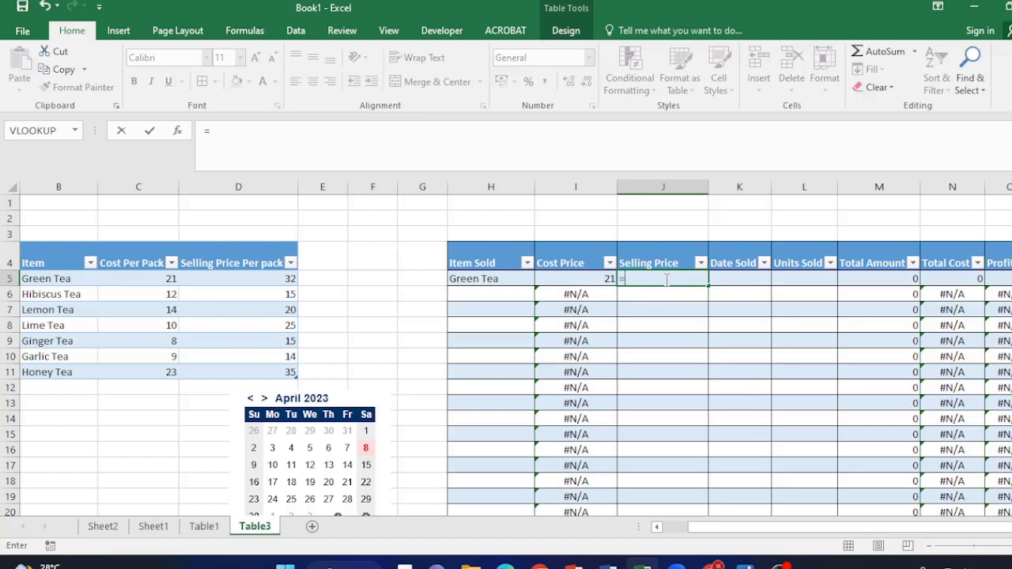
{"action": "type", "text": "vl"}
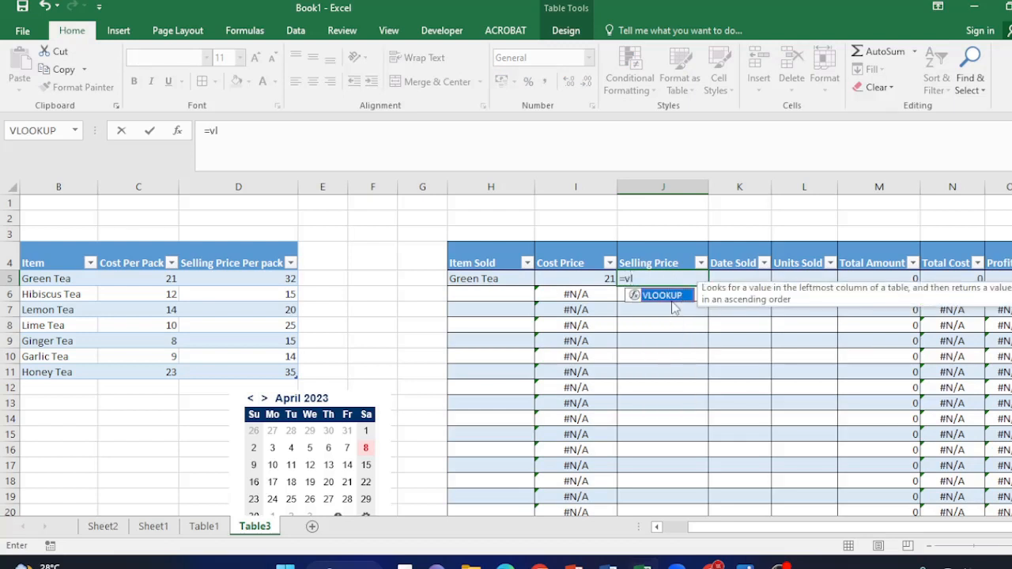
{"action": "double_click", "coordinate": [670, 297]}
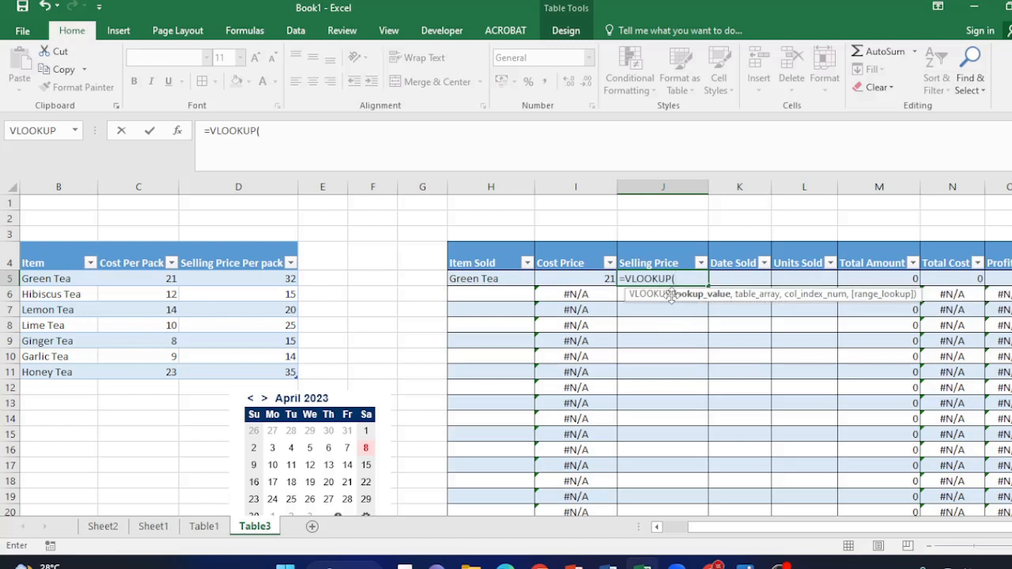
{"action": "left_click", "coordinate": [488, 282]}
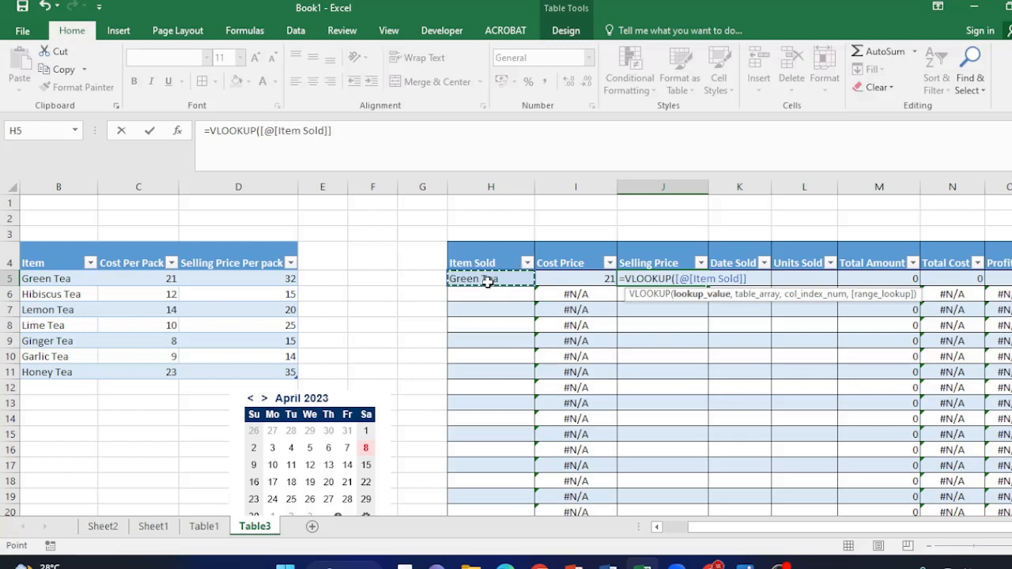
{"action": "type", "text": ","}
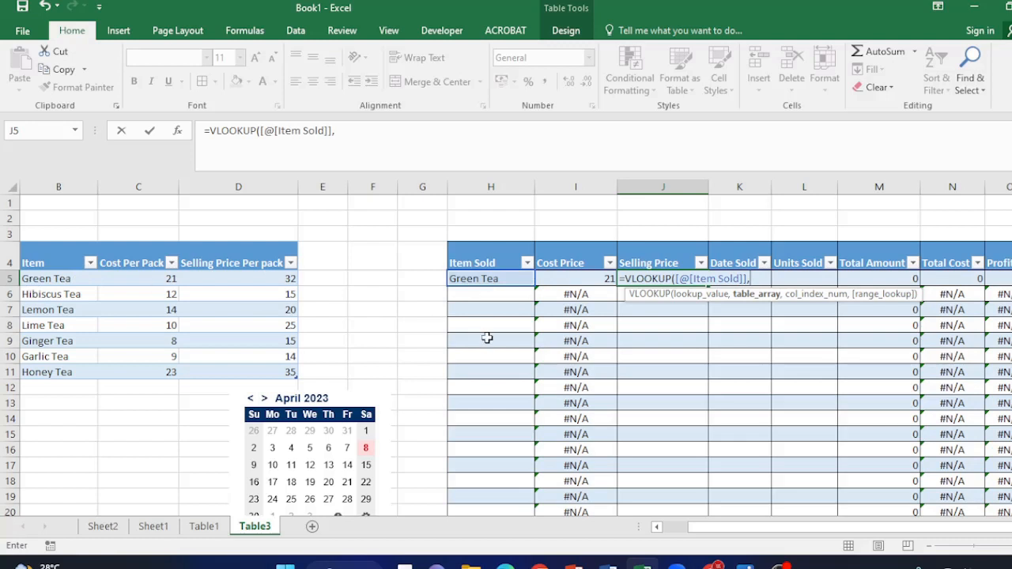
{"action": "type", "text": "table"}
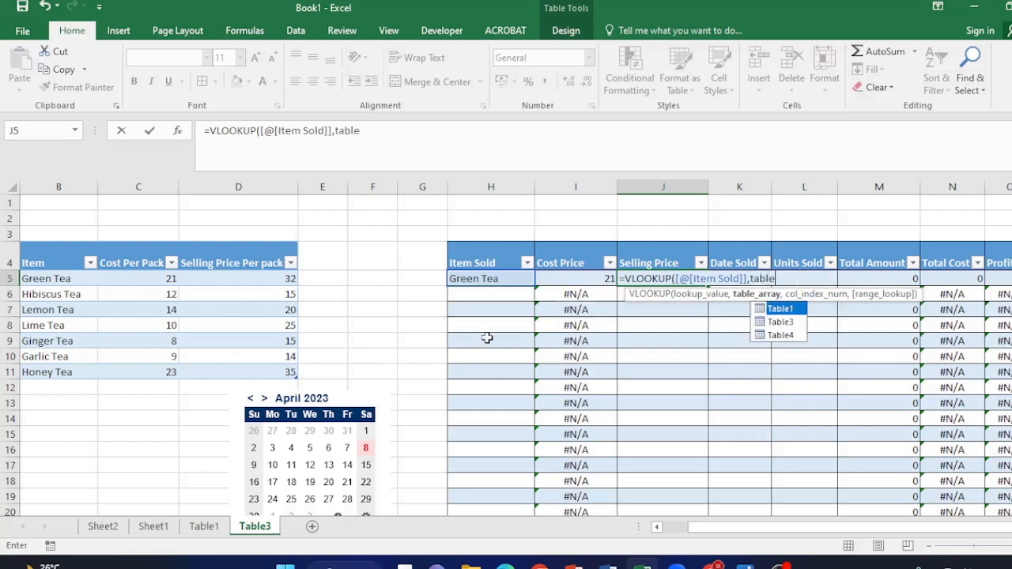
{"action": "left_click", "coordinate": [781, 324]}
{"action": "double_click", "coordinate": [780, 322]}
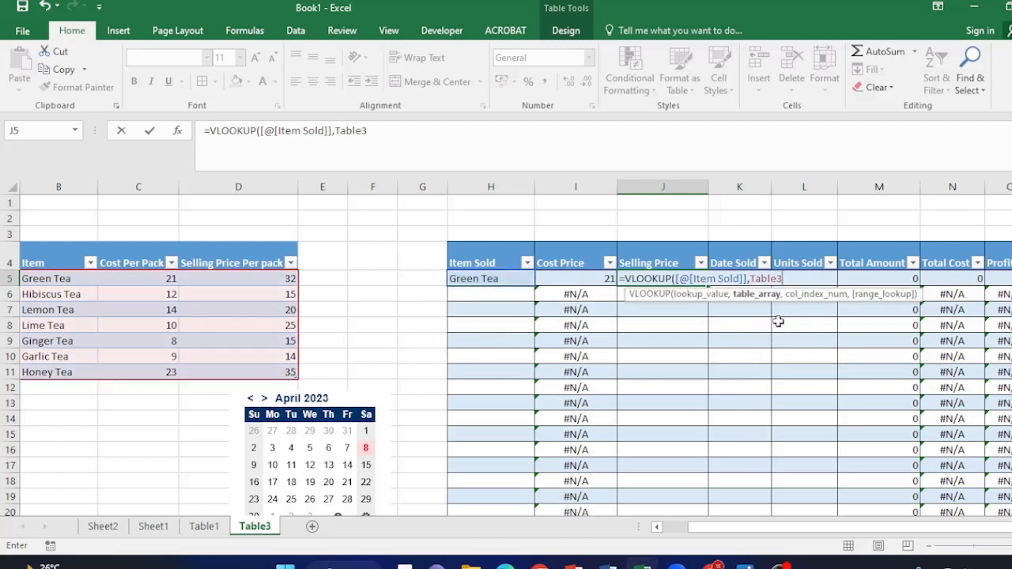
{"action": "type", "text": ","}
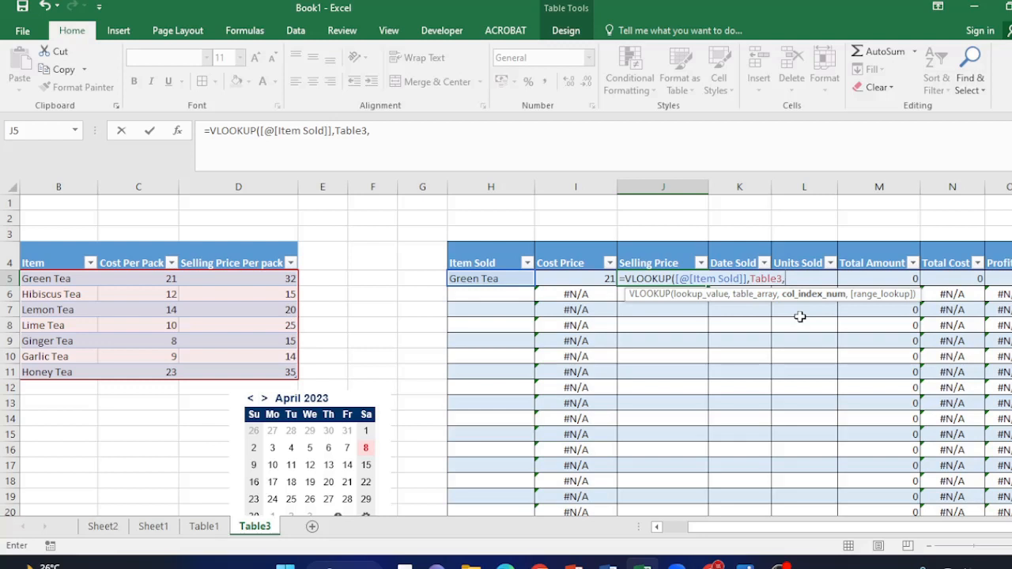
{"action": "type", "text": "3,0"}
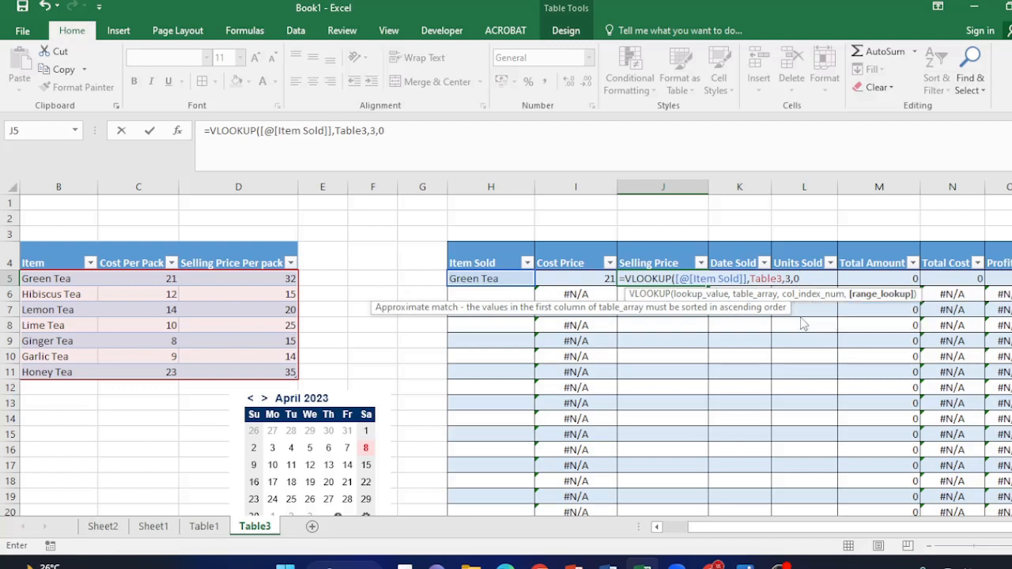
{"action": "type", "text": ")"}
{"action": "key", "text": "Return"}
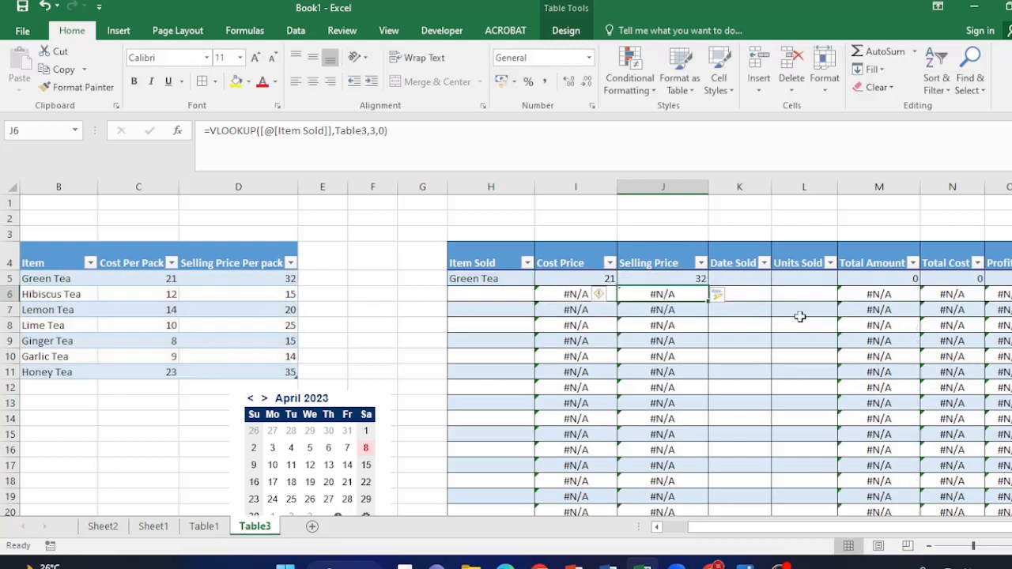
- Fill the Cost Price and Selling Price formulas from row 5 down to row 20
{"action": "left_click", "coordinate": [573, 280]}
{"action": "left_click_drag", "start_coordinate": [617, 286], "coordinate": [617, 491]}
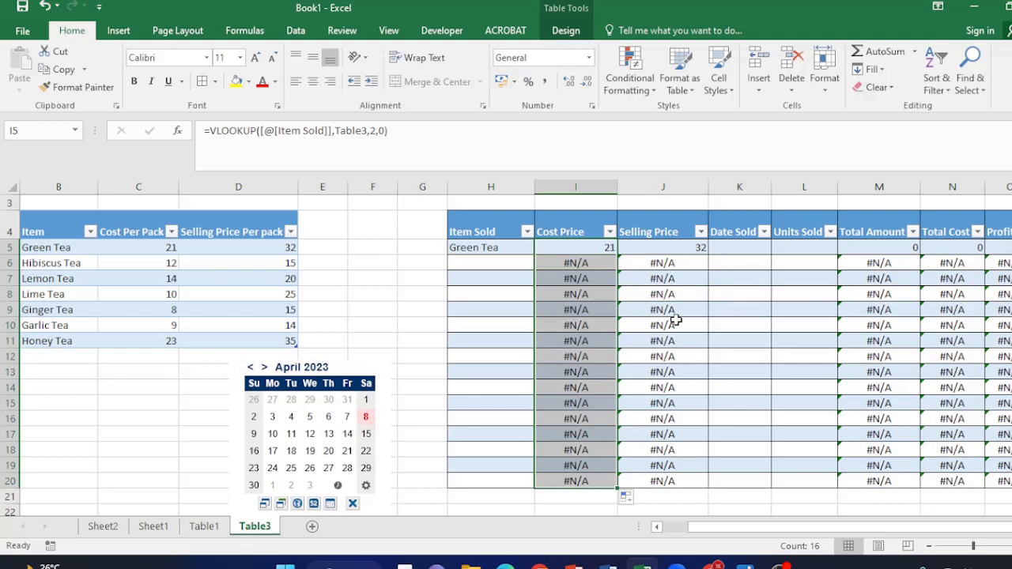
{"action": "left_click", "coordinate": [673, 252]}
{"action": "left_click_drag", "start_coordinate": [709, 252], "coordinate": [702, 483]}
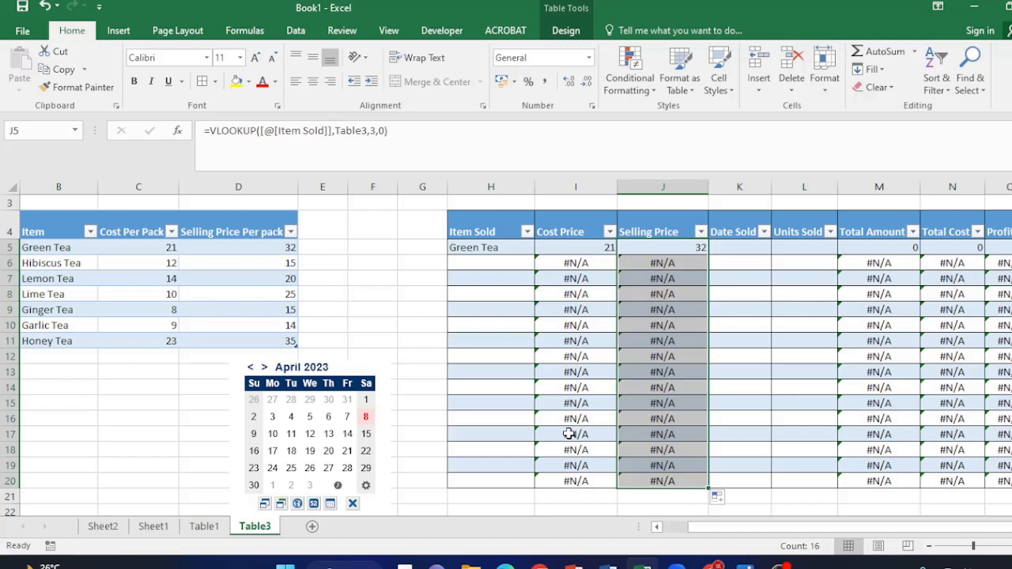
- Choose Hibiscus Tea as the item sold in cell H6
{"action": "left_click", "coordinate": [490, 263]}
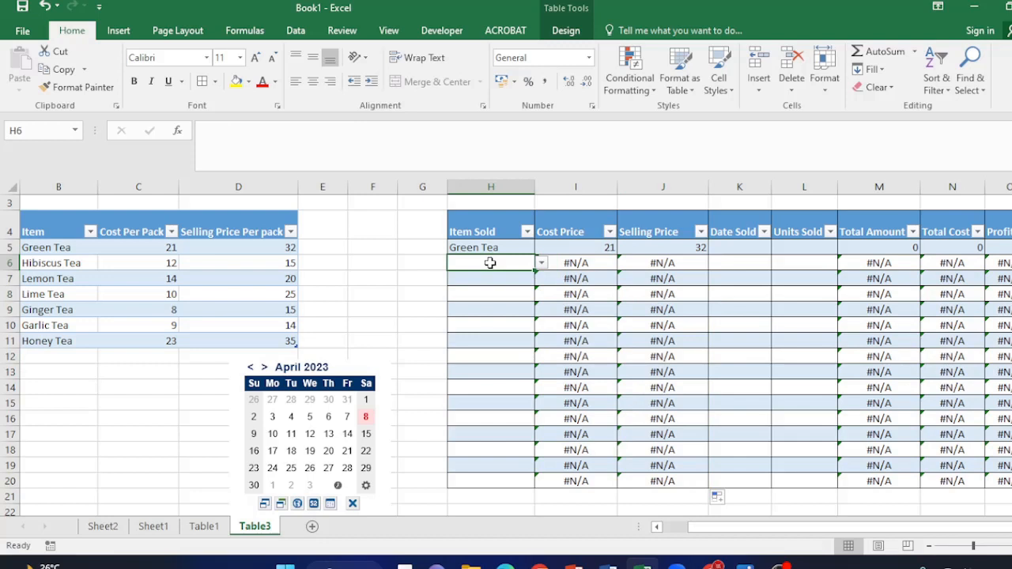
{"action": "left_click", "coordinate": [541, 262]}
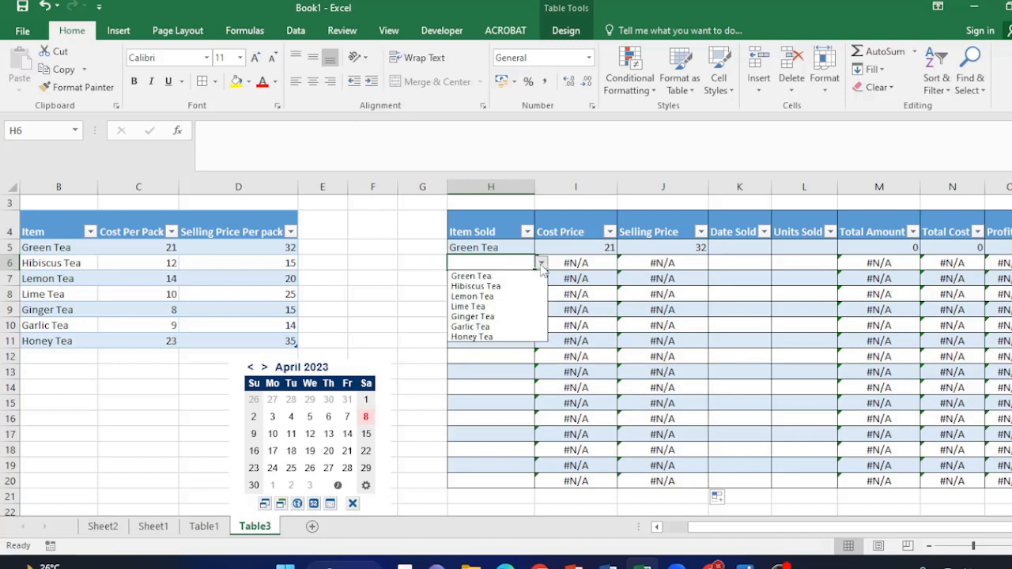
{"action": "left_click", "coordinate": [479, 285]}
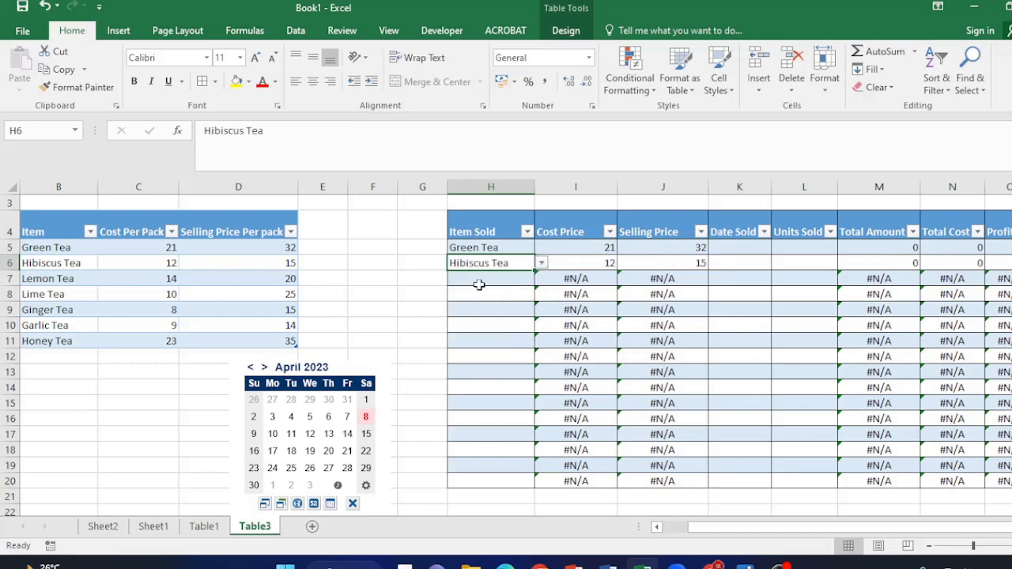
- Enter the sale dates from the calendar: 12 Apr 2023 in K5 and 13 Apr 2023 in K6
{"action": "left_click", "coordinate": [739, 247]}
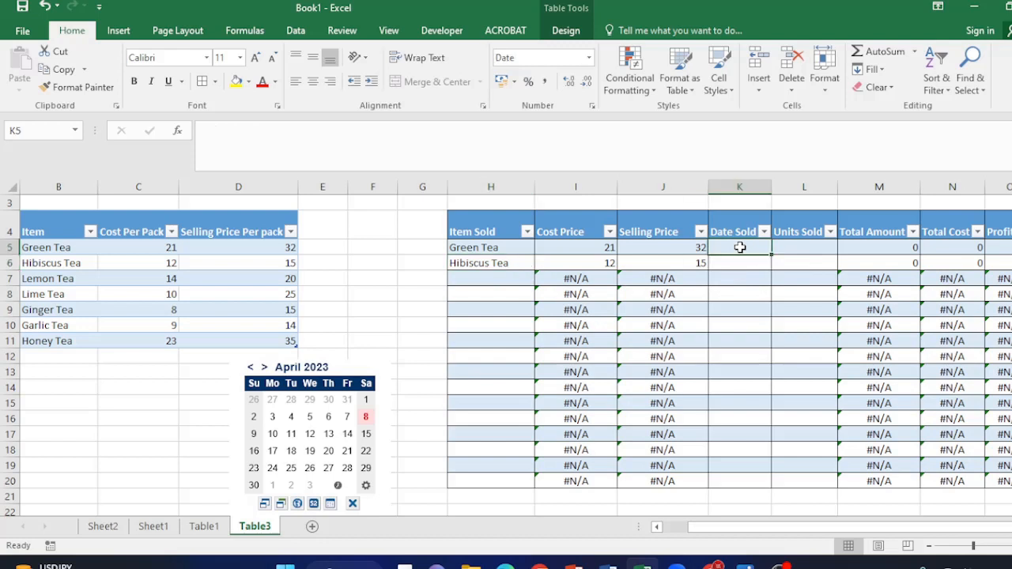
{"action": "left_click", "coordinate": [311, 437]}
{"action": "left_click", "coordinate": [743, 262]}
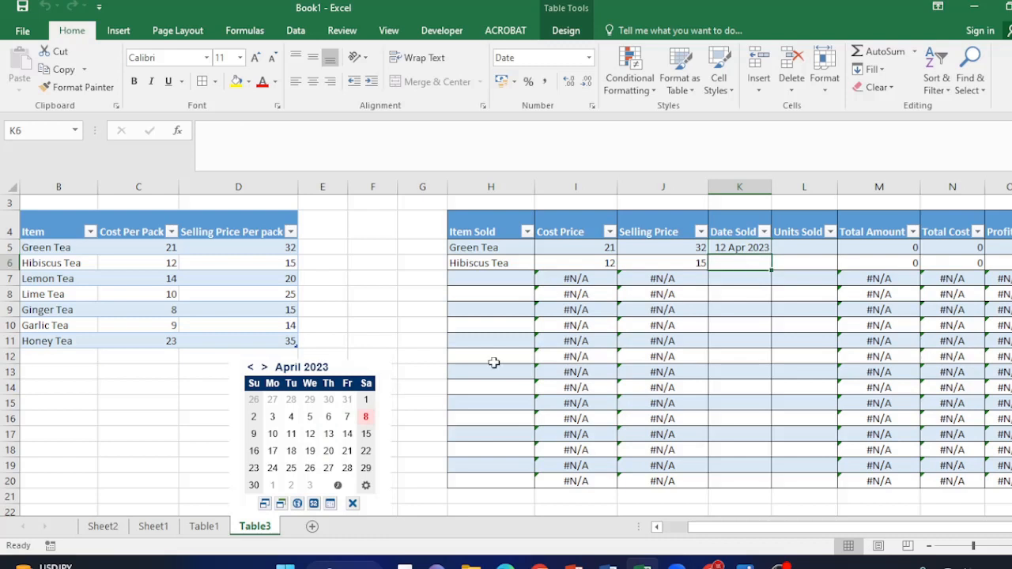
{"action": "left_click", "coordinate": [330, 435]}
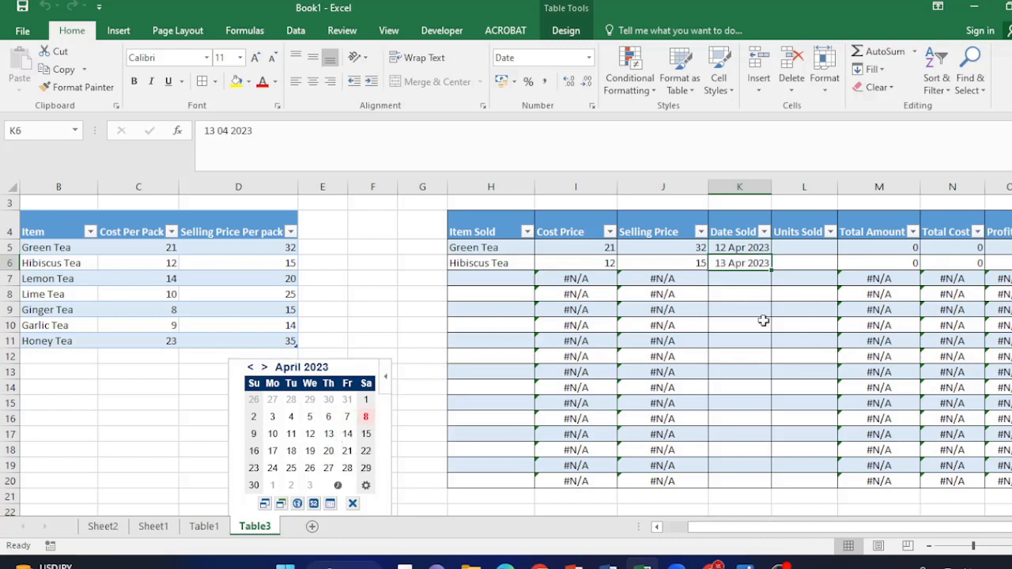
- Enter the units sold as 3 for Green Tea in L5 and 4 for Hibiscus Tea in L6
{"action": "left_click", "coordinate": [783, 246]}
{"action": "type", "text": "3"}
{"action": "left_click", "coordinate": [791, 261]}
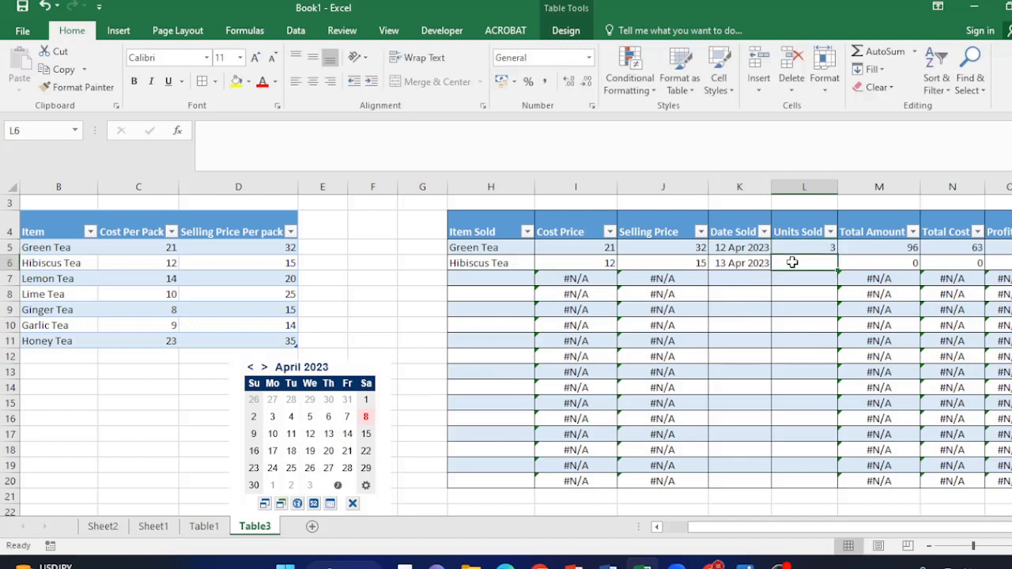
{"action": "type", "text": "4"}
{"action": "left_click", "coordinate": [804, 282]}
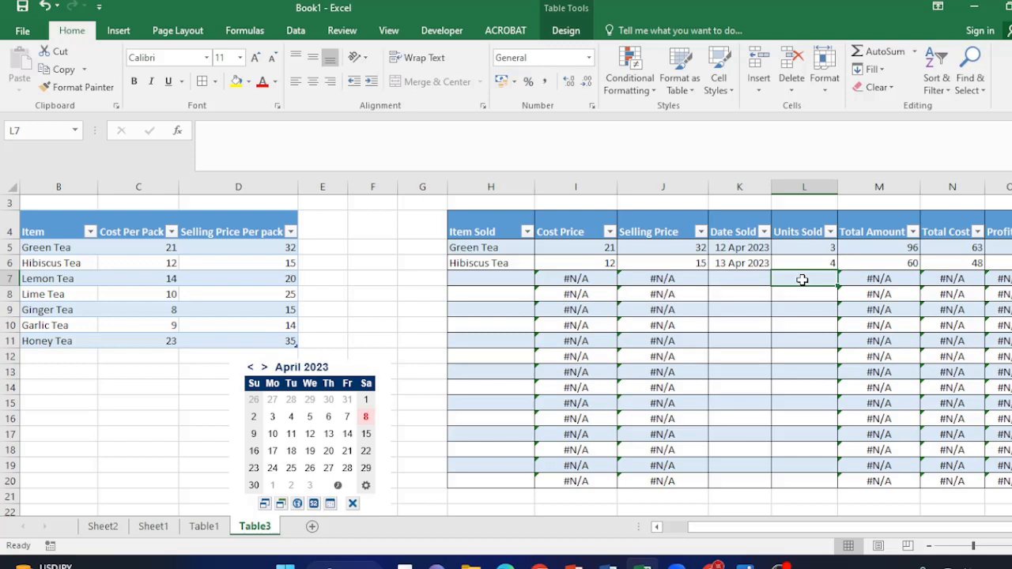
- Choose Lime Tea as the item sold in cell H7
{"action": "left_click", "coordinate": [489, 279]}
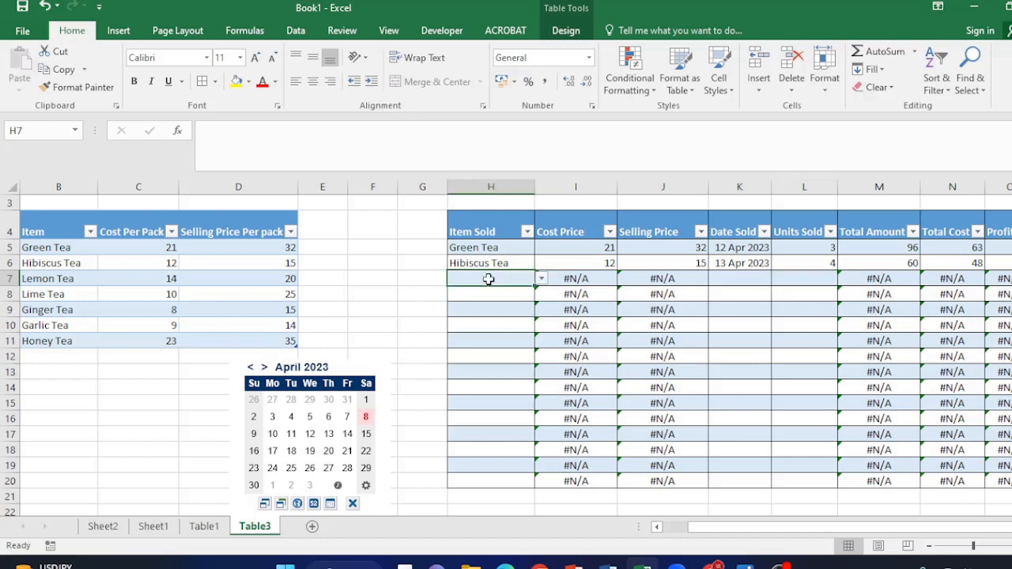
{"action": "left_click", "coordinate": [542, 279]}
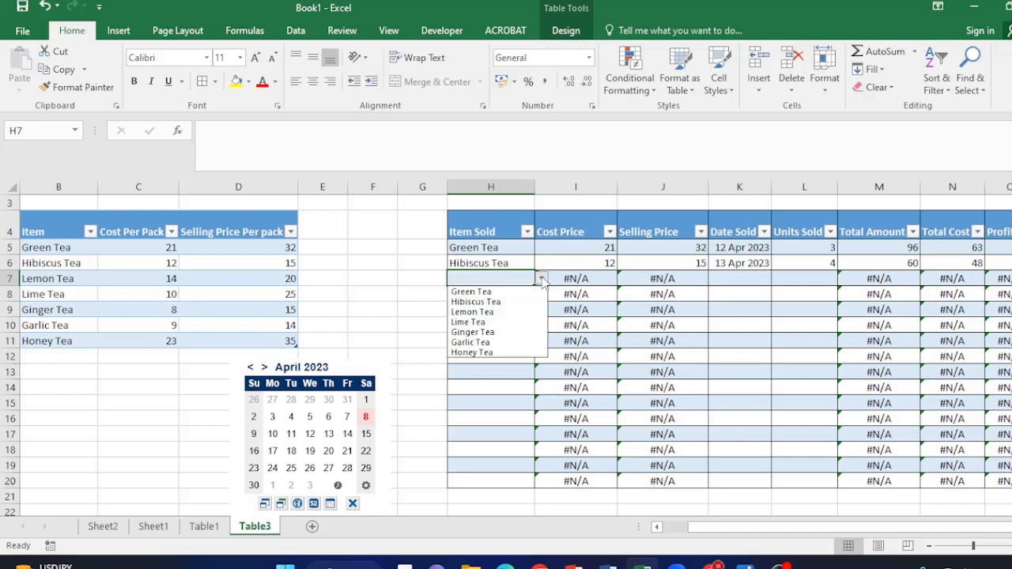
{"action": "left_click", "coordinate": [468, 323]}
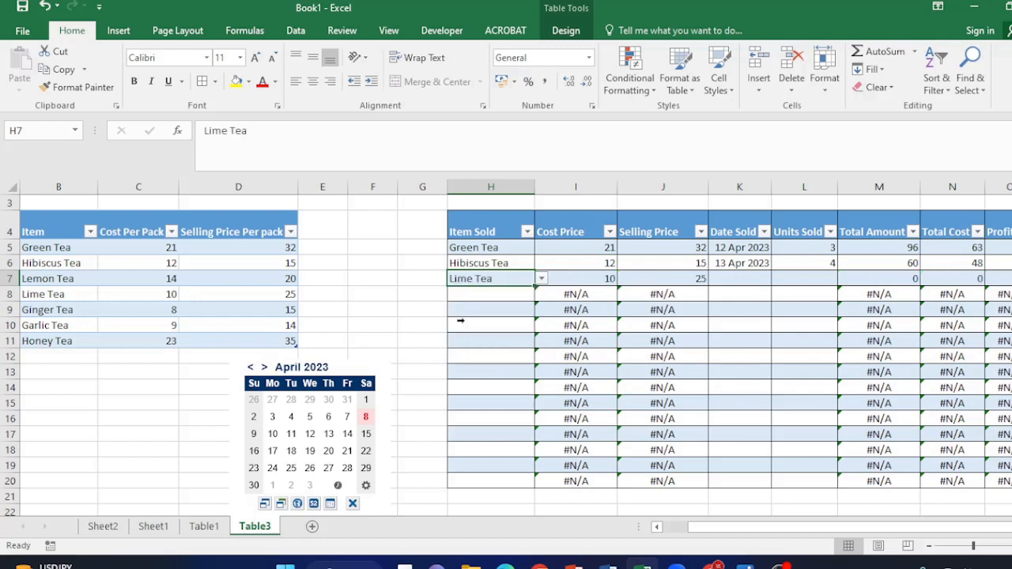
- Complete the Lime Tea sale in row 7 with the date 20 Apr 2023 in K7 and 2 units sold in L7
{"action": "left_click", "coordinate": [756, 281]}
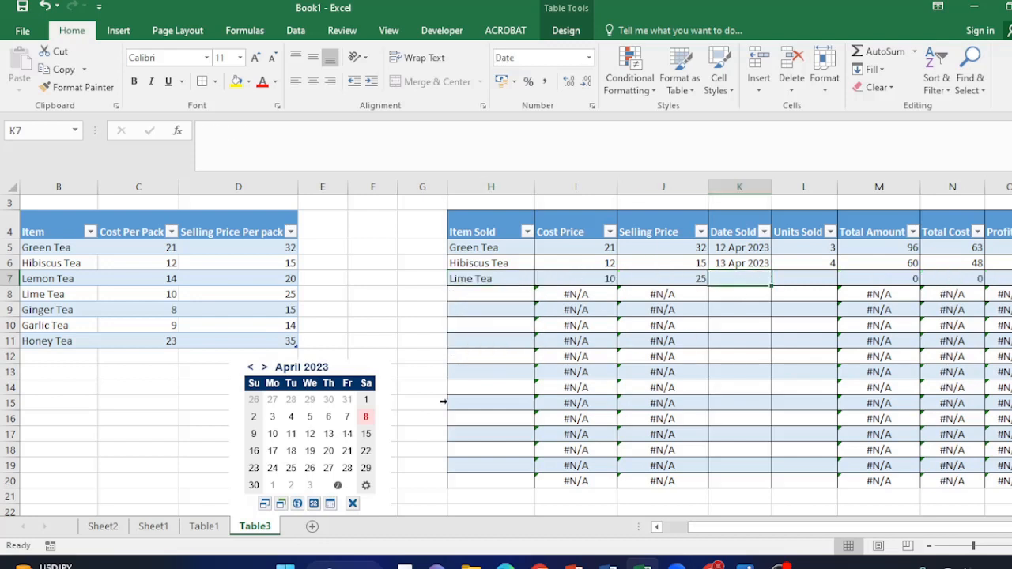
{"action": "left_click", "coordinate": [328, 450]}
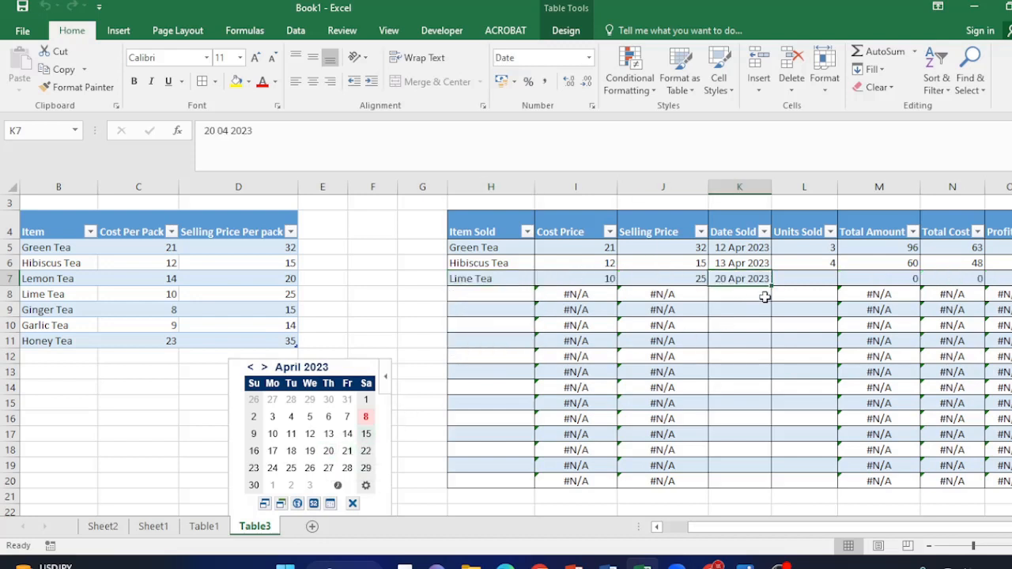
{"action": "left_click", "coordinate": [803, 278]}
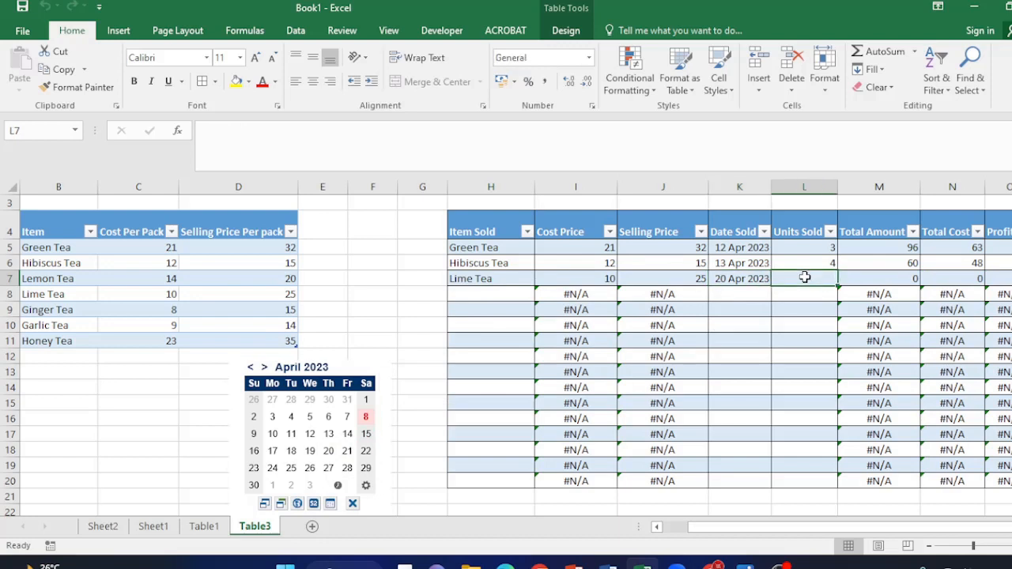
{"action": "type", "text": "2"}
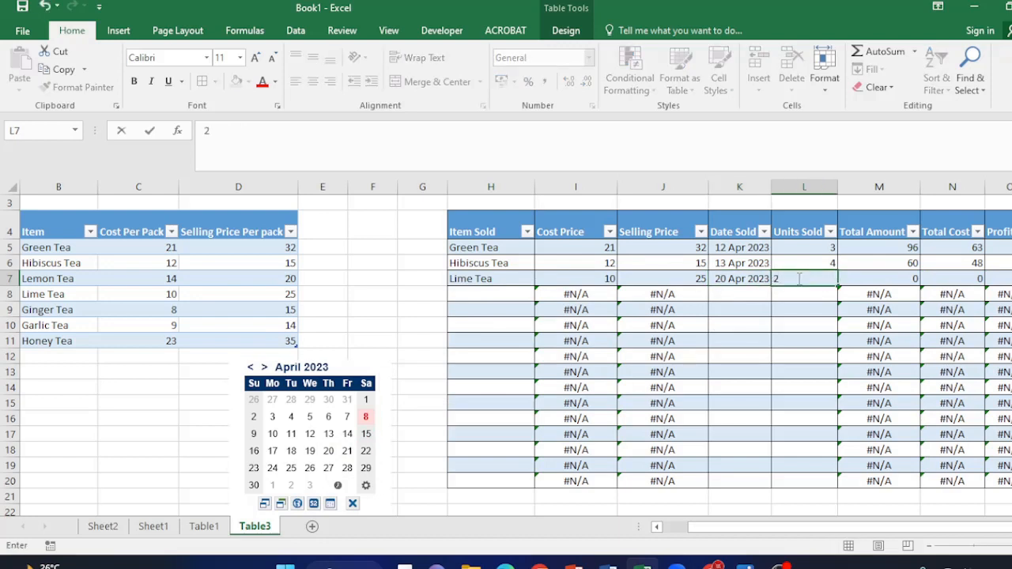
- Record a Garlic Tea sale in row 8, dated 5 Apr 2023, with 3 units sold
{"action": "left_click", "coordinate": [507, 297]}
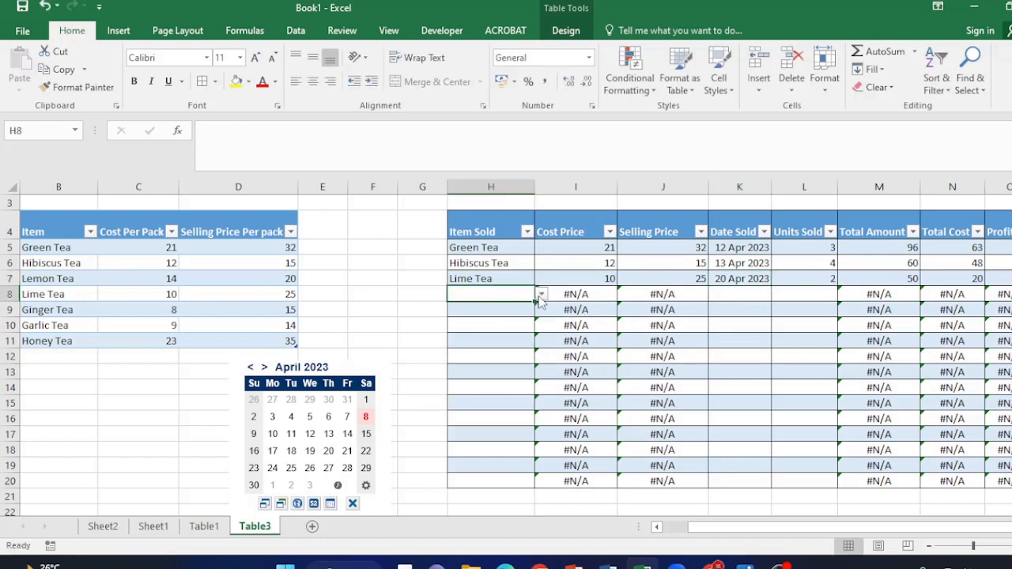
{"action": "left_click", "coordinate": [541, 294]}
{"action": "left_click", "coordinate": [459, 357]}
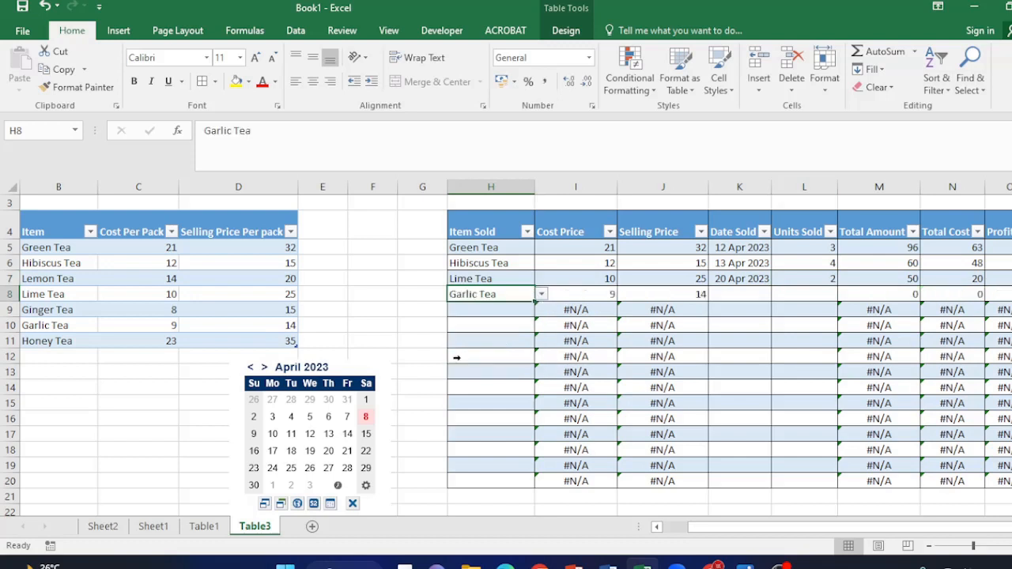
{"action": "left_click", "coordinate": [741, 295]}
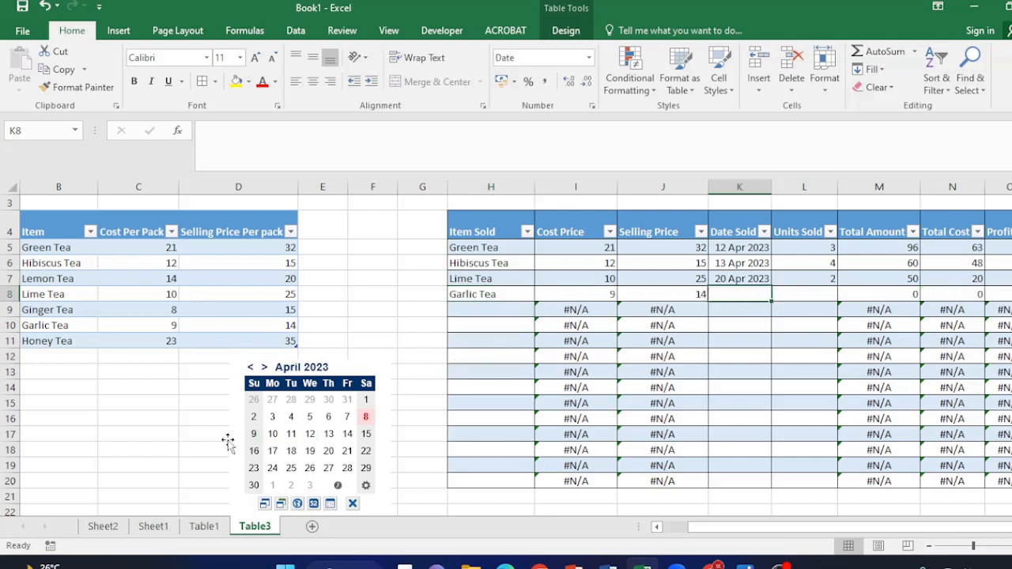
{"action": "left_click", "coordinate": [309, 419]}
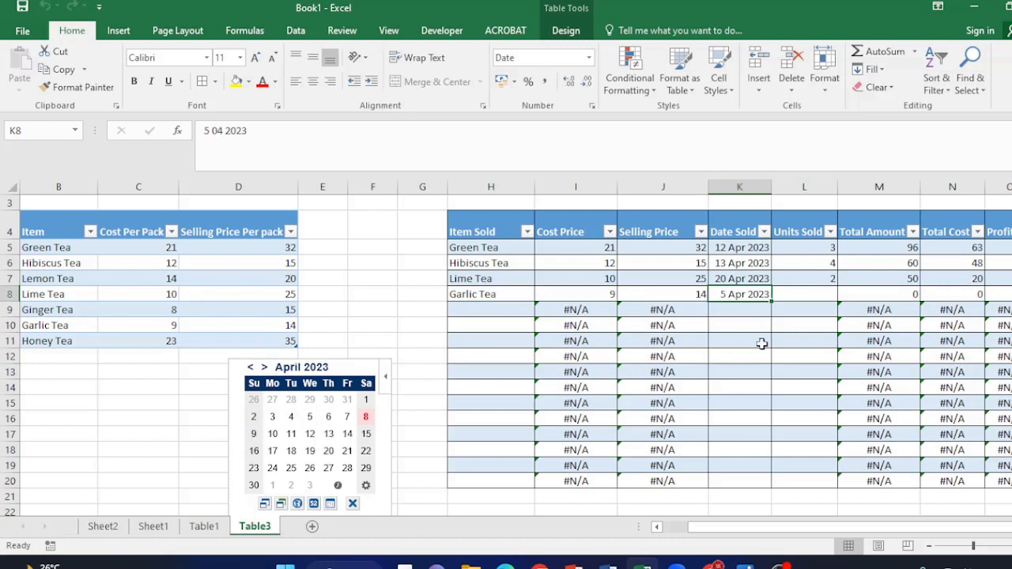
{"action": "left_click", "coordinate": [822, 294]}
{"action": "type", "text": "3"}
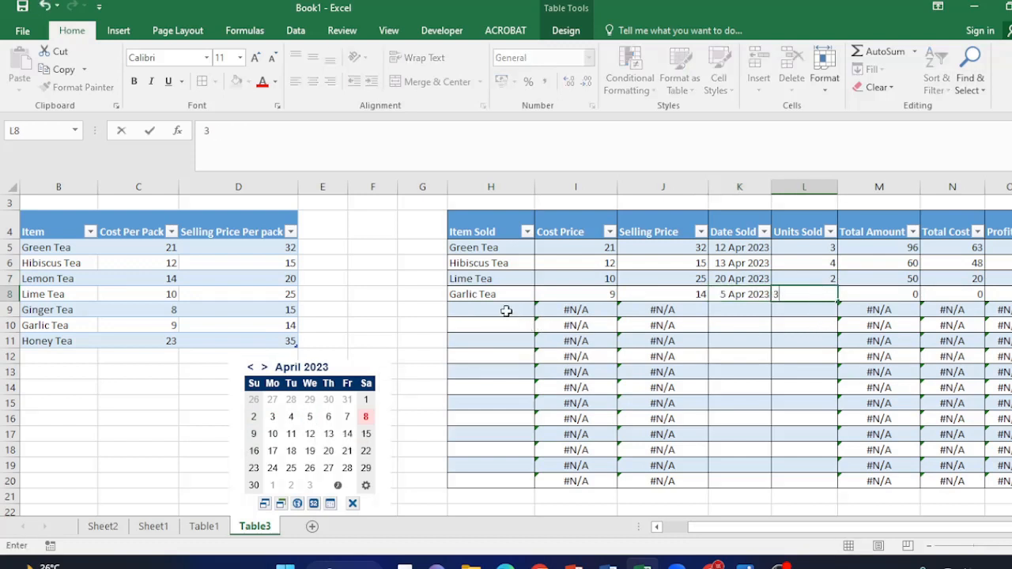
- Record a Lime Tea sale in row 9, dated 6 Apr 2023, with 5 units sold
{"action": "left_click", "coordinate": [506, 311]}
{"action": "left_click", "coordinate": [541, 312]}
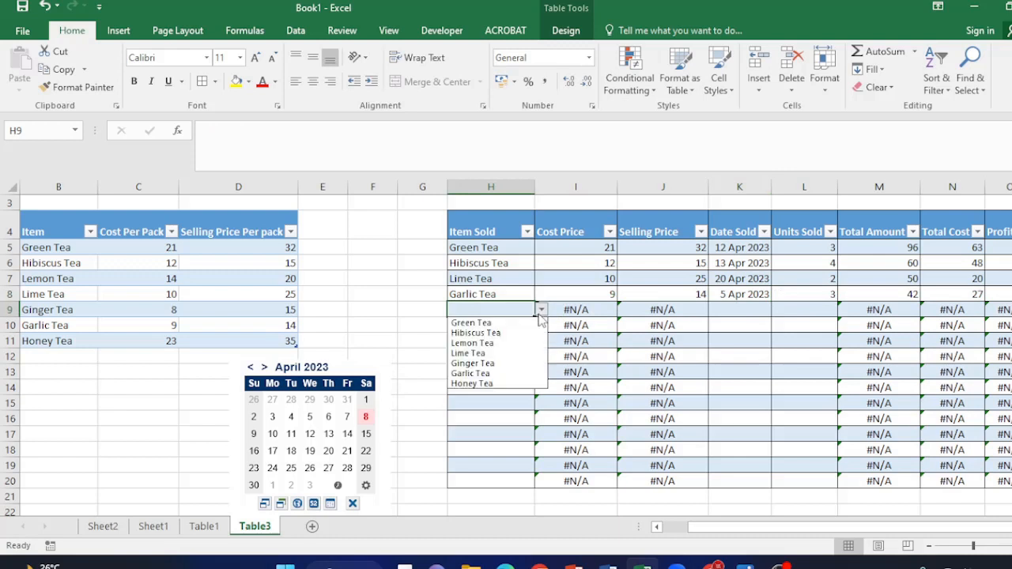
{"action": "left_click", "coordinate": [474, 353]}
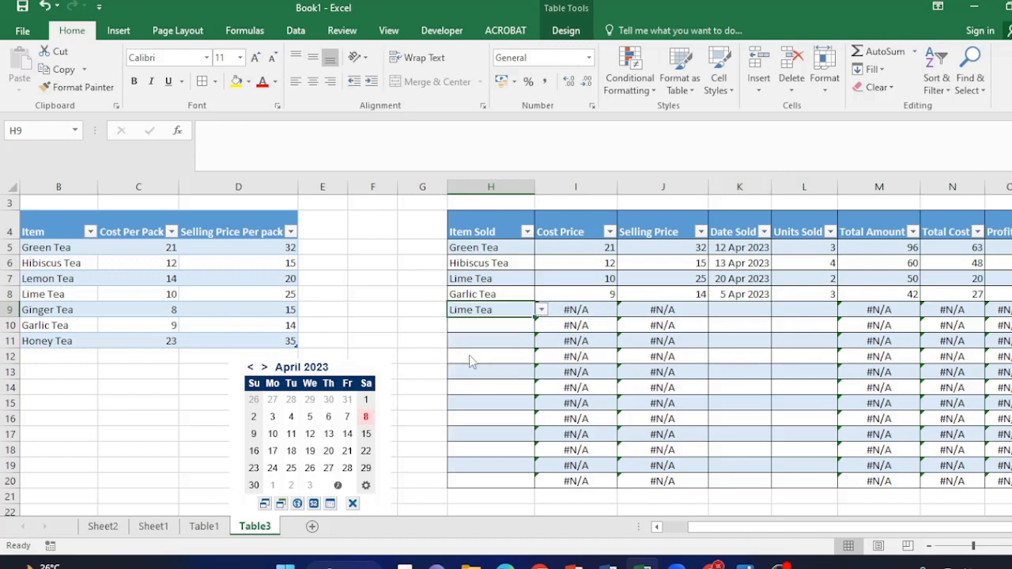
{"action": "left_click", "coordinate": [732, 309]}
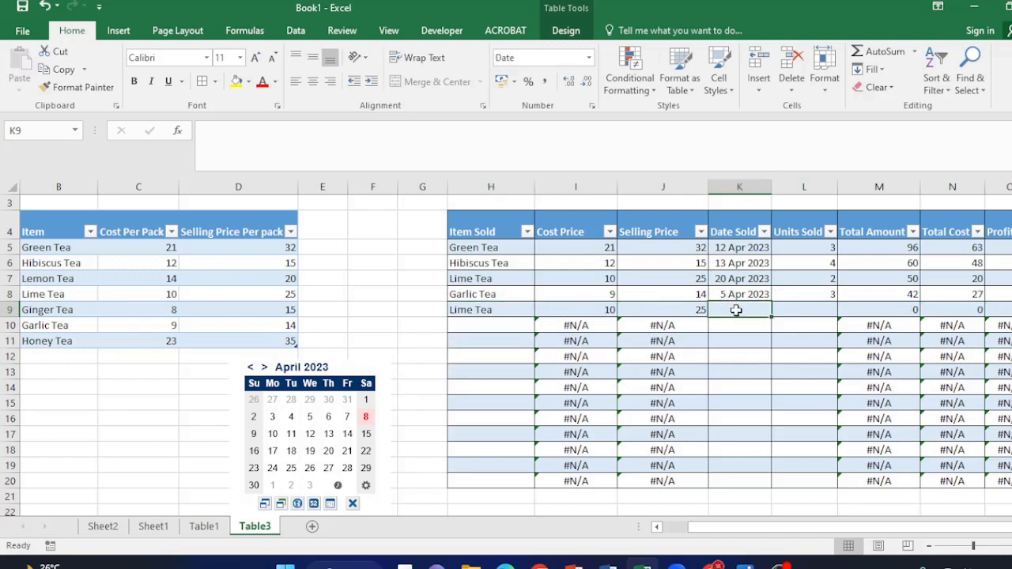
{"action": "type", "text": "4"}
{"action": "key", "text": "BackSpace"}
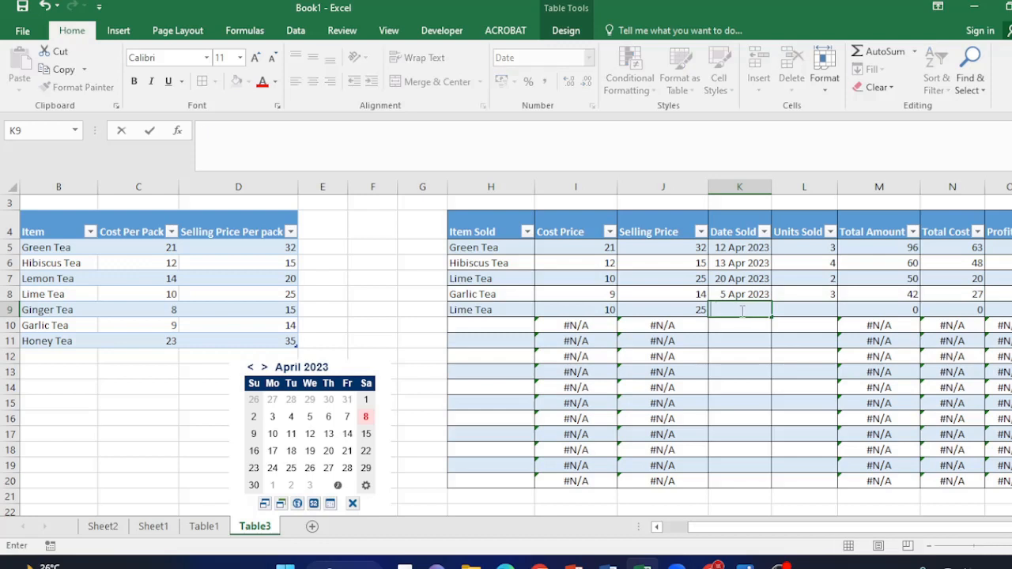
{"action": "left_click", "coordinate": [329, 417]}
{"action": "left_click", "coordinate": [823, 308]}
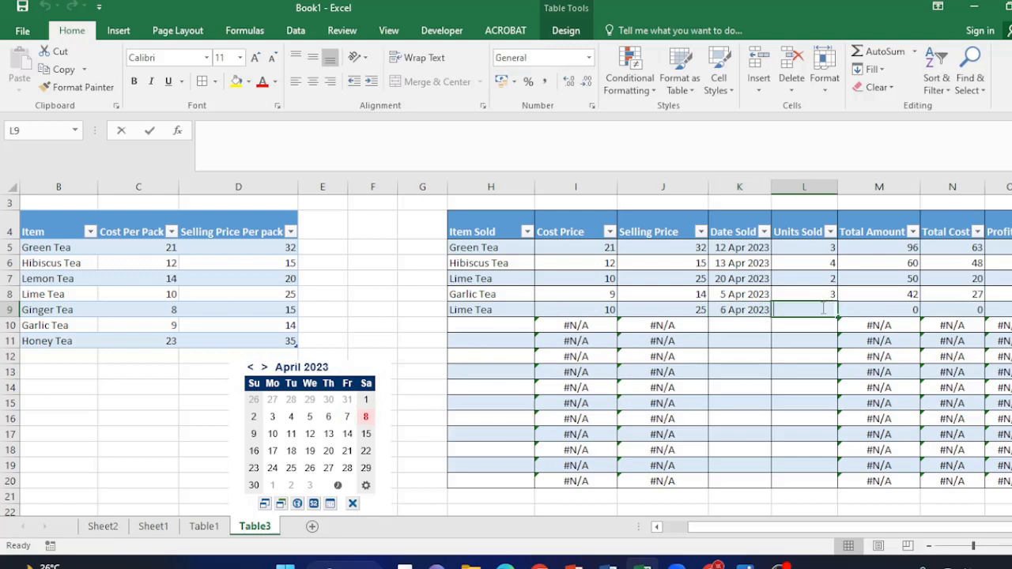
{"action": "type", "text": "5"}
{"action": "left_click", "coordinate": [804, 371]}
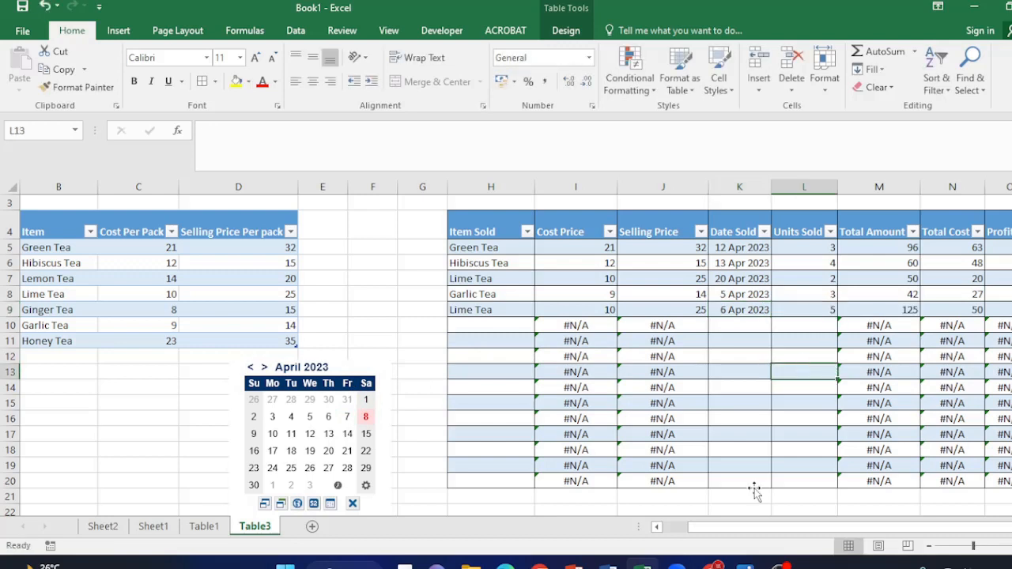